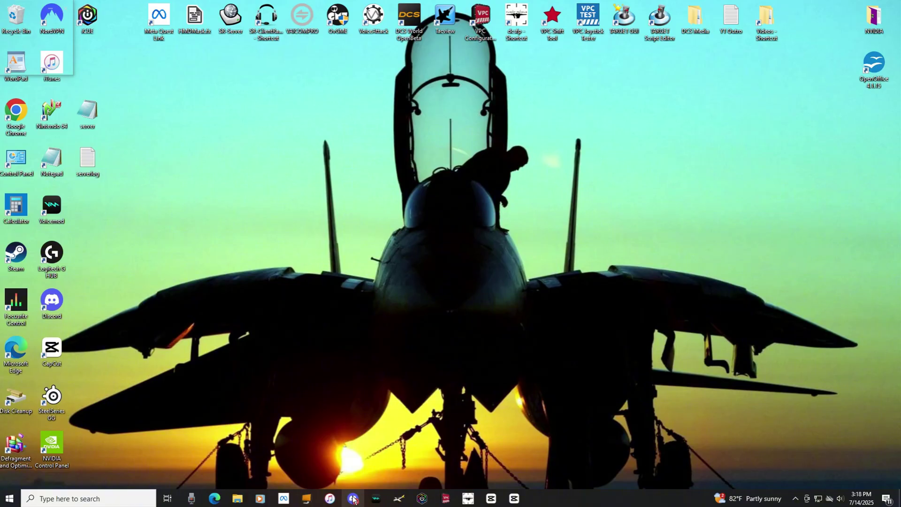
# Step: Switch to Discord and open the SU-57 Felon Project 4.6.7z link in the CubanAce Simulations server's mod-downloads channel
pyautogui.moveTo(353, 500)
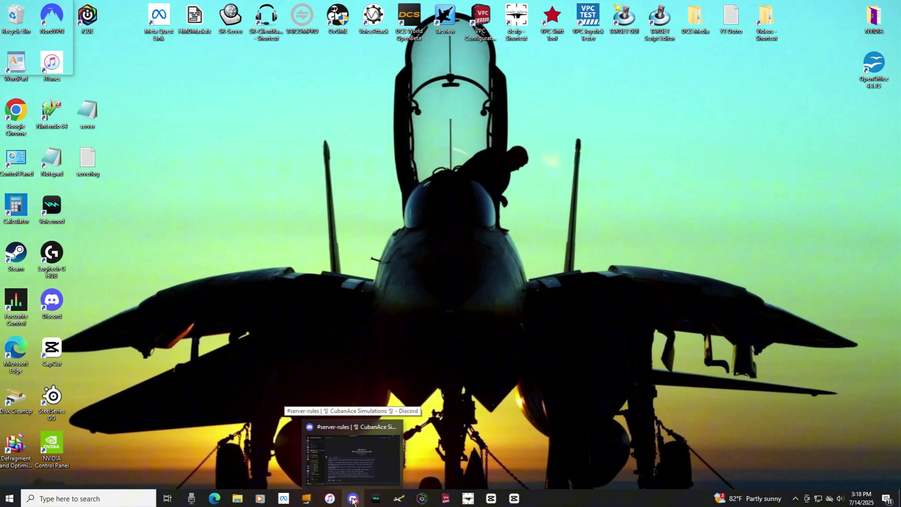
pyautogui.click(353, 500)
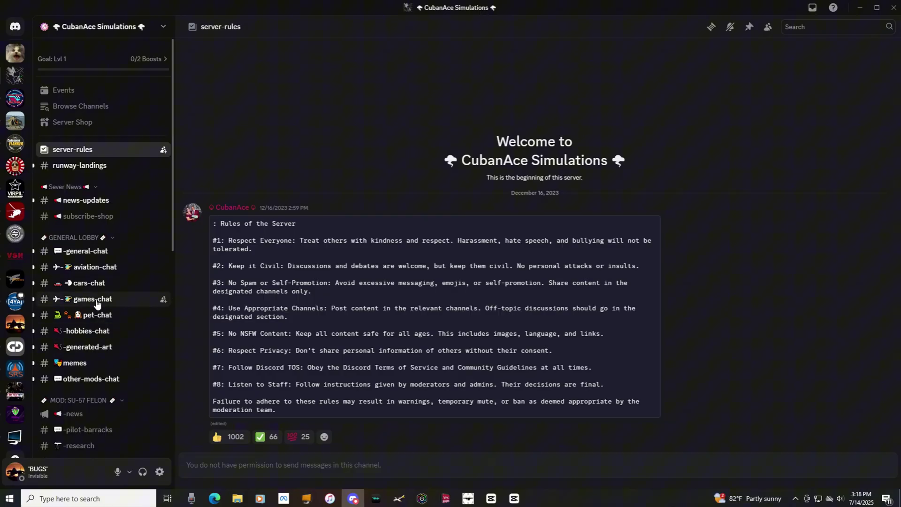
pyautogui.scroll(-5, 99, 309)
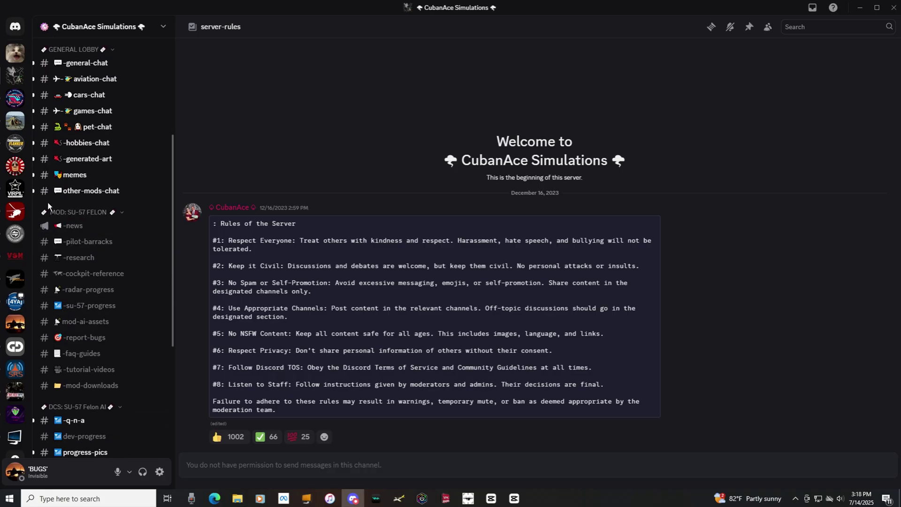
pyautogui.click(83, 387)
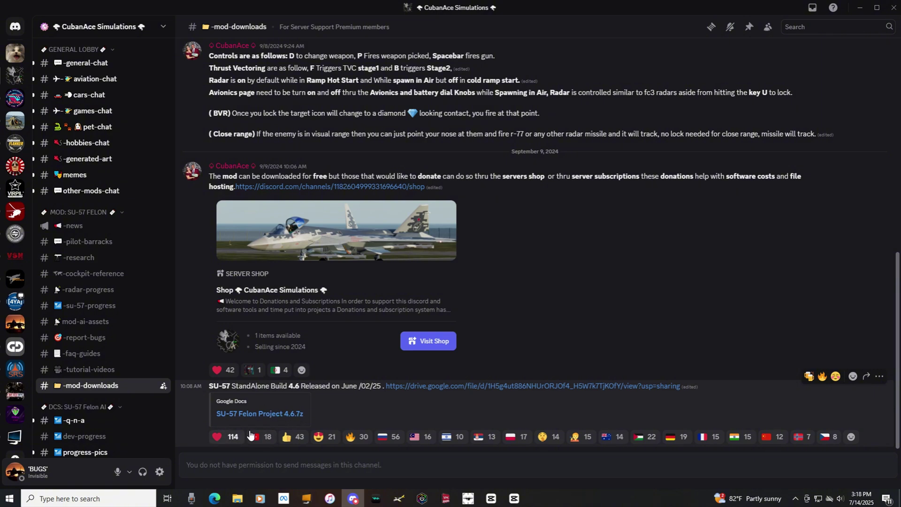
pyautogui.click(244, 414)
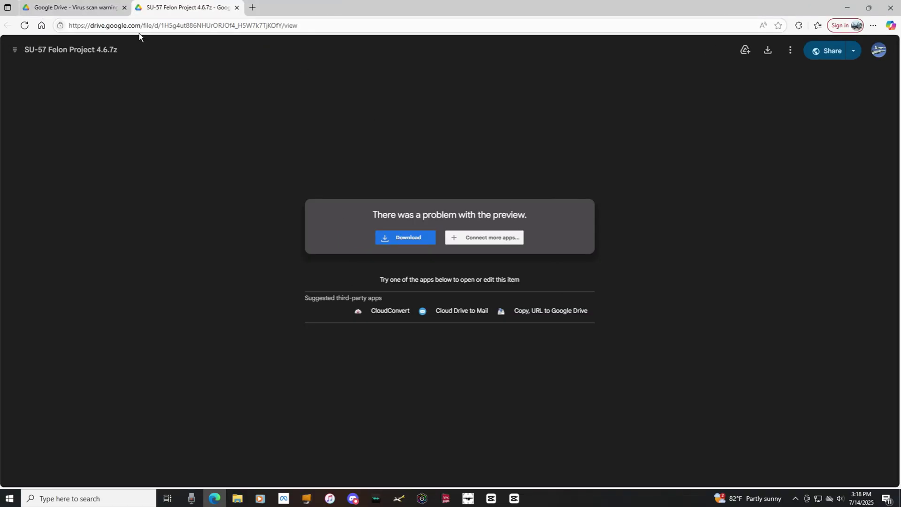
# Step: Close the old virus scan warning tab and download SU-57 Felon Project 4.6.7z from Google Drive despite the missing virus scan
pyautogui.click(124, 7)
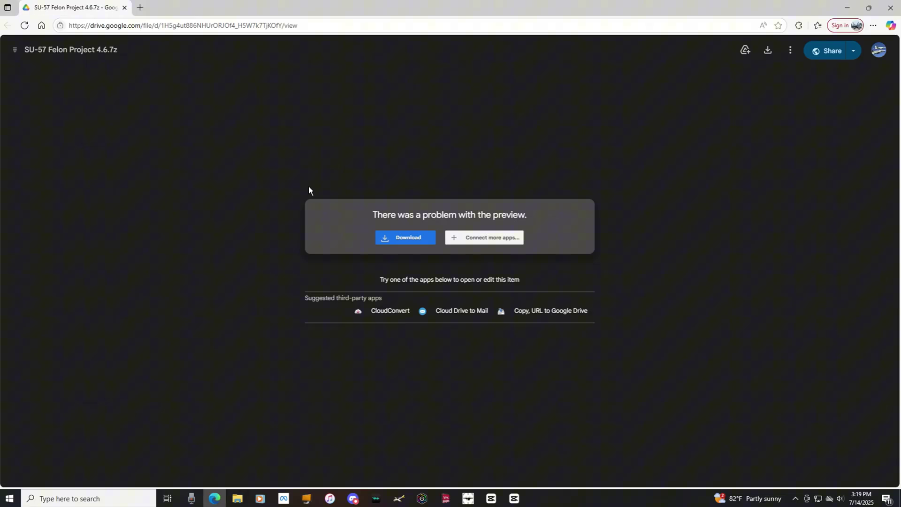
pyautogui.click(411, 239)
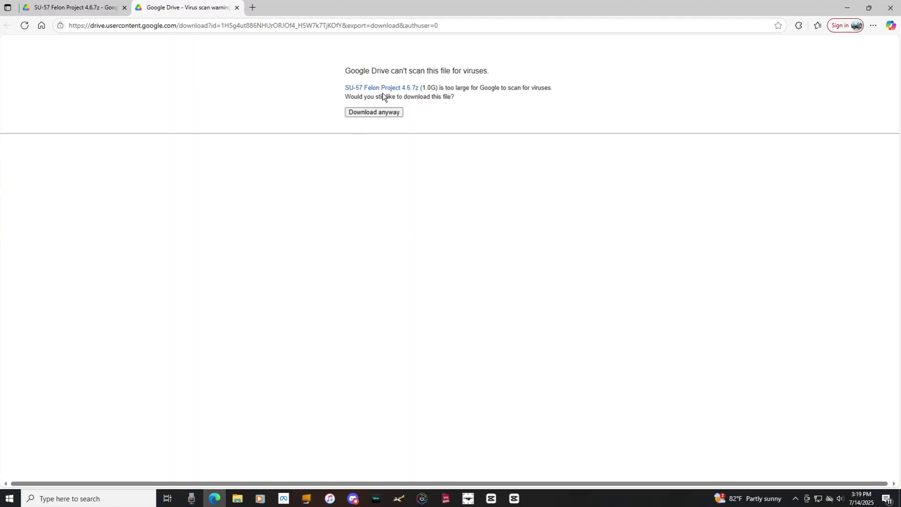
pyautogui.click(382, 112)
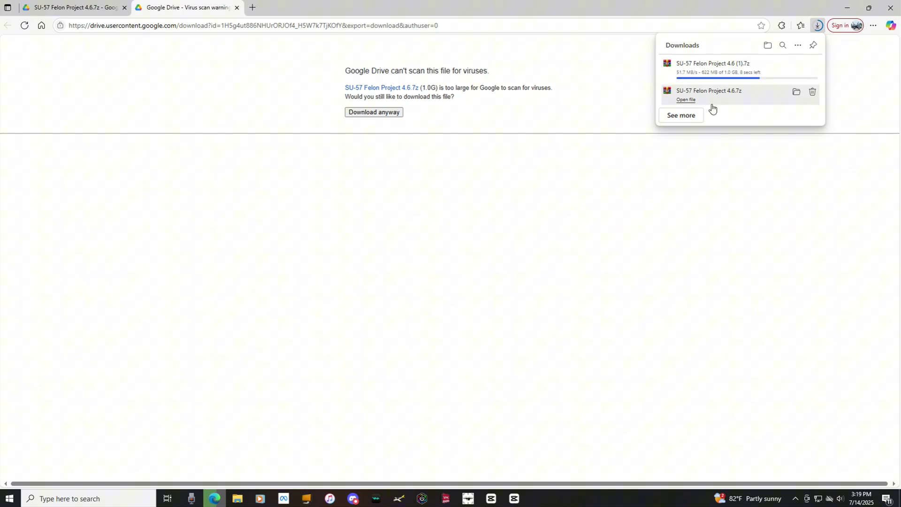
# Step: Delete the earlier SU-57 Felon Project 4.6.7z download, keeping the new copy, and minimize the browser and Discord windows
pyautogui.click(812, 92)
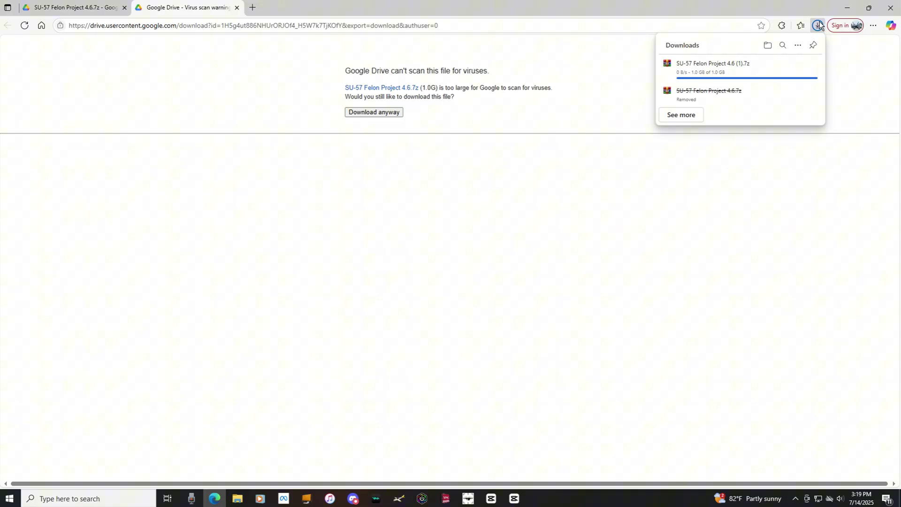
pyautogui.moveTo(801, 84)
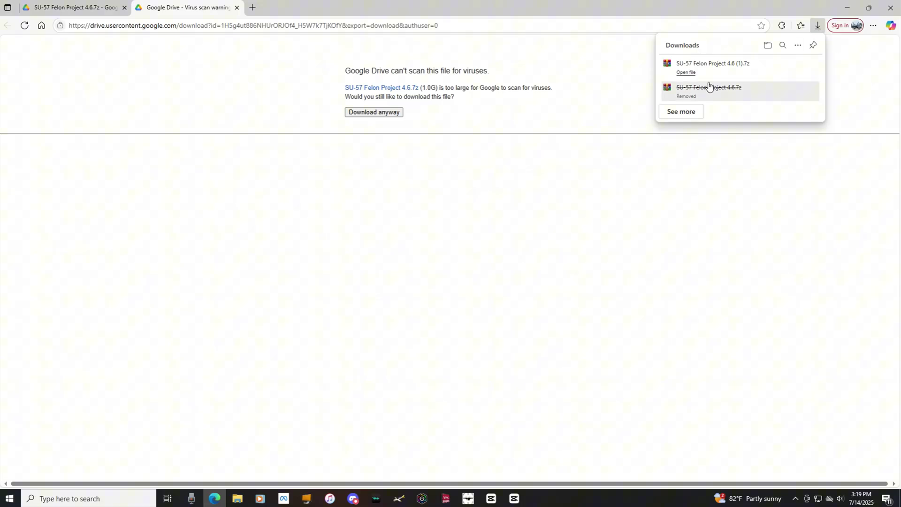
pyautogui.click(848, 8)
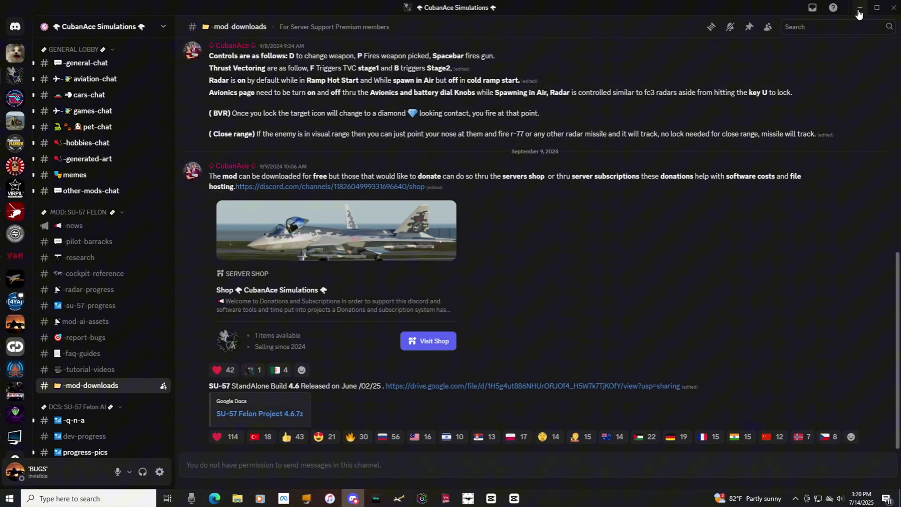
pyautogui.click(858, 8)
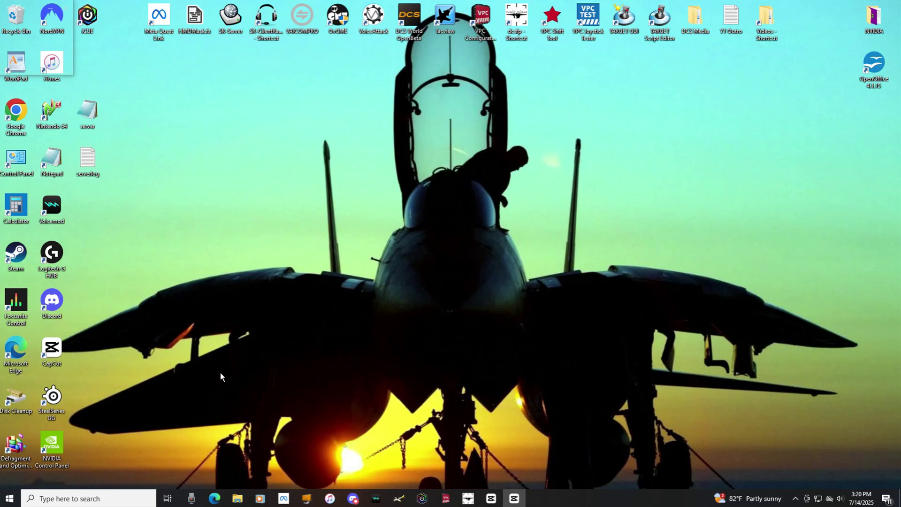
# Step: Extract the SU-57 Felon Project 4.6 (1) archive into its own folder within Downloads
pyautogui.moveTo(237, 497)
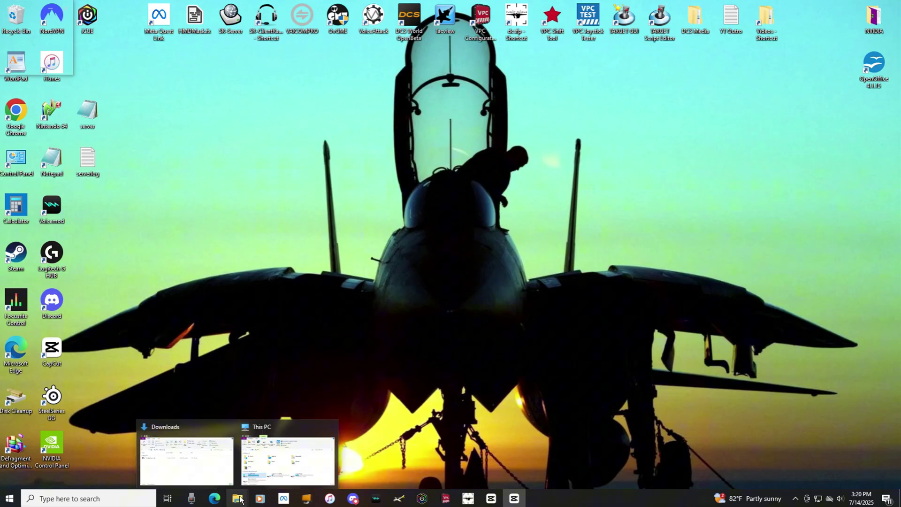
pyautogui.click(190, 461)
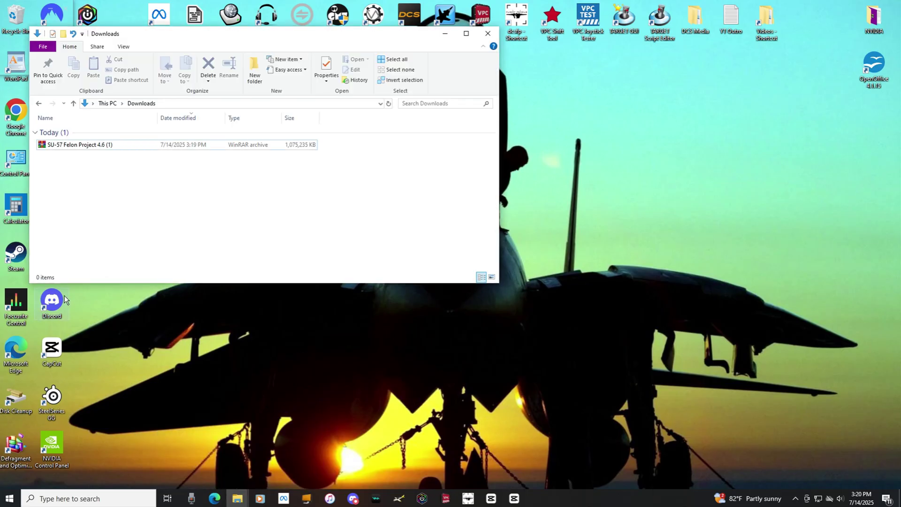
pyautogui.rightClick(92, 145)
pyautogui.click(130, 183)
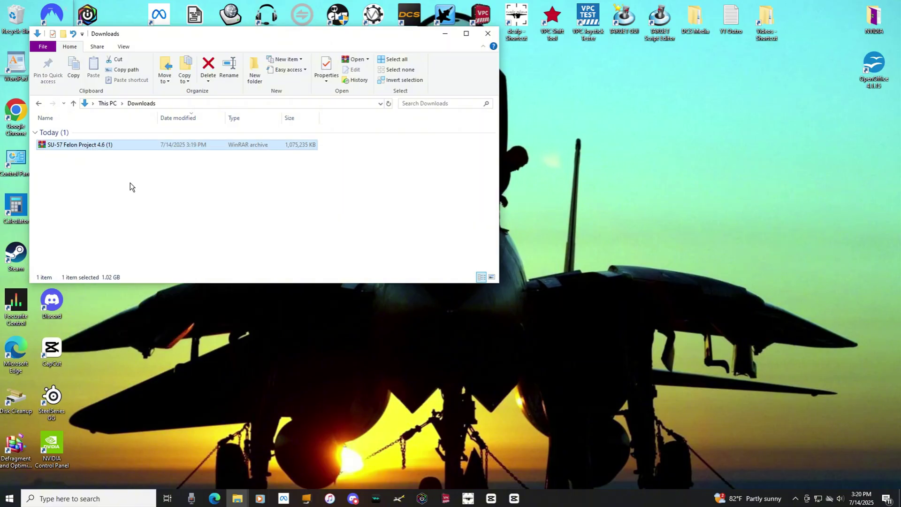
pyautogui.click(471, 353)
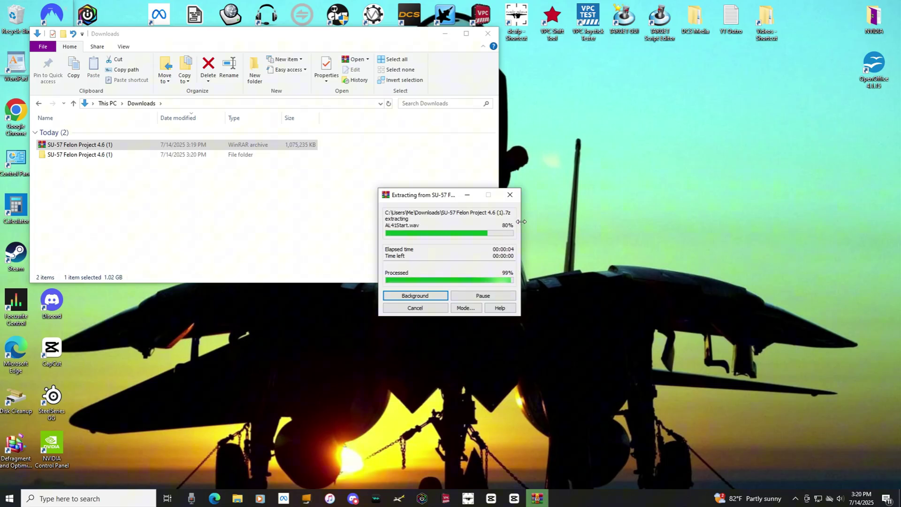
pyautogui.click(403, 181)
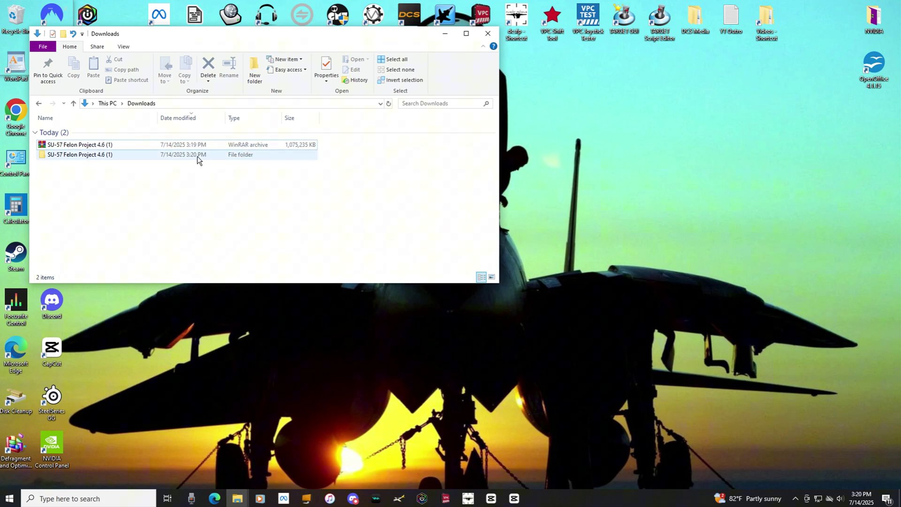
# Step: Move the extracted SU-57 Felon Project 4.6 (1) folder to the desktop and delete the archive from Downloads
pyautogui.moveTo(197, 156); pyautogui.dragTo(610, 219)
pyautogui.click(255, 146)
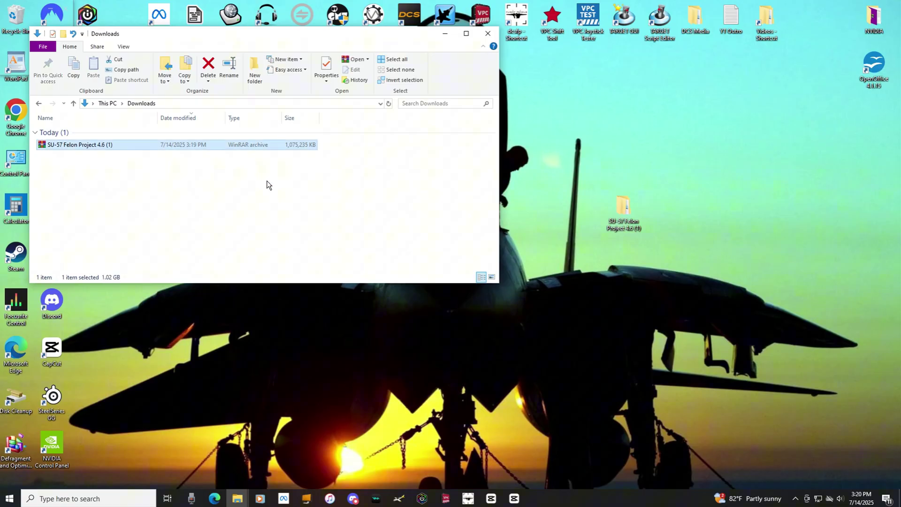
pyautogui.press('Delete')
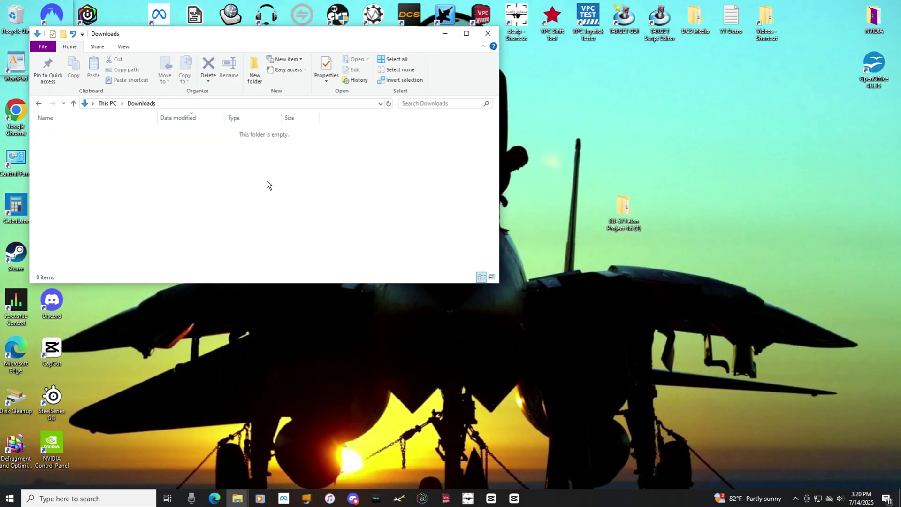
pyautogui.click(439, 34)
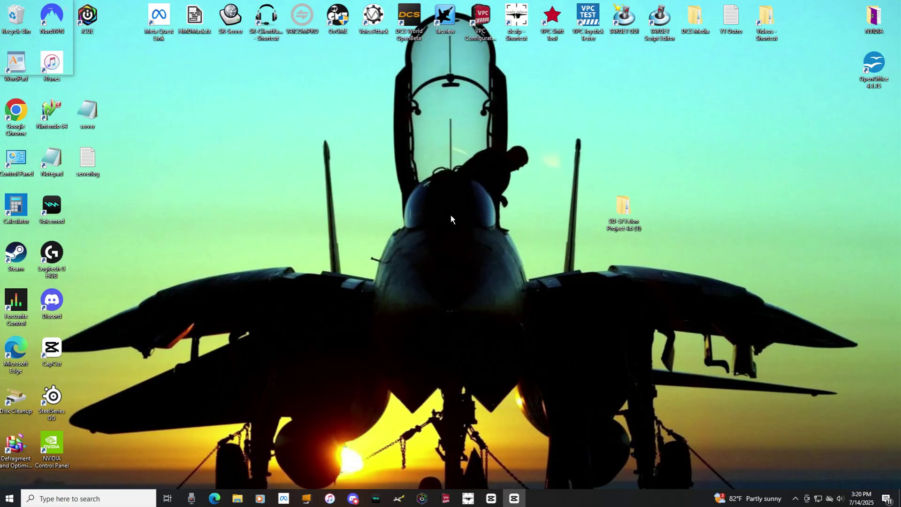
# Step: Open the SU-57 Felon Project 4.6 (1) desktop folder, examine the contents of its SU-57 Felon Project 4.7 subfolder, and return to the parent
pyautogui.doubleClick(618, 210)
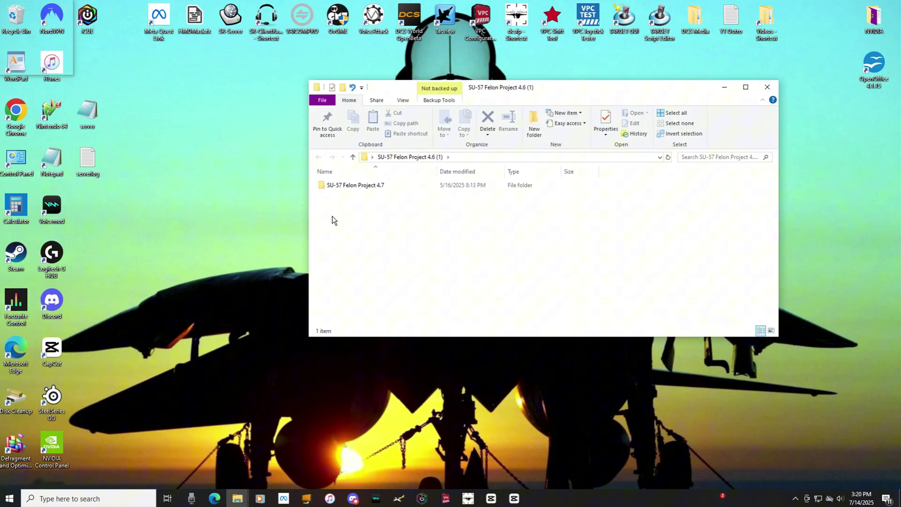
pyautogui.click(348, 187)
pyautogui.doubleClick(348, 187)
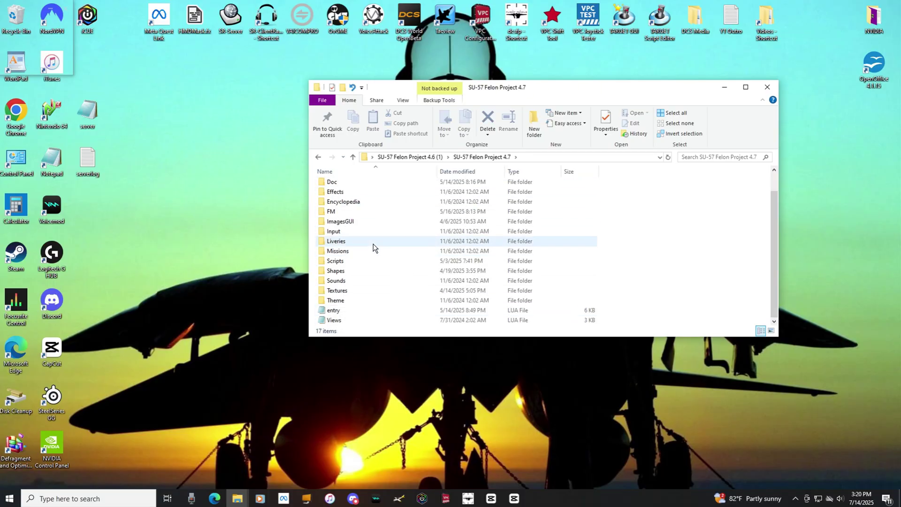
pyautogui.hotkey('alt', 'Left')
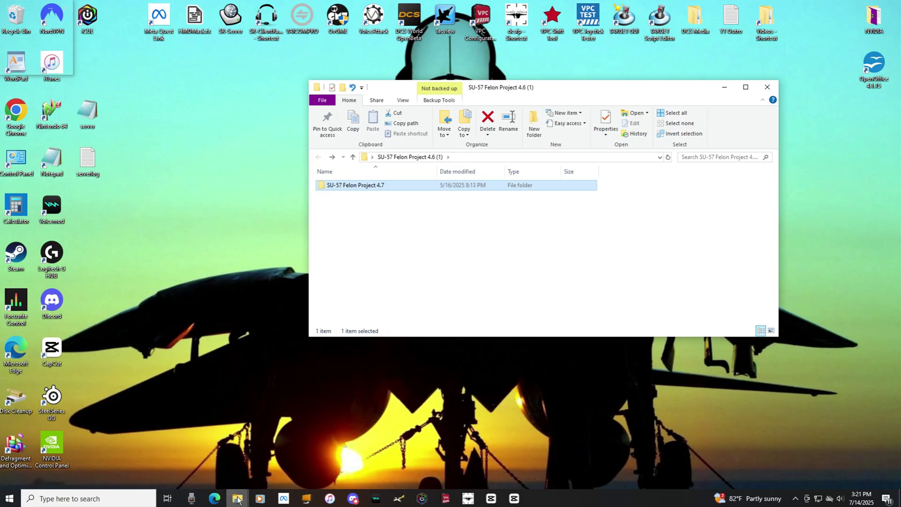
# Step: In the This PC window, open the Saved Games folder of the user profile on Local Disk (C:)
pyautogui.moveTo(236, 502)
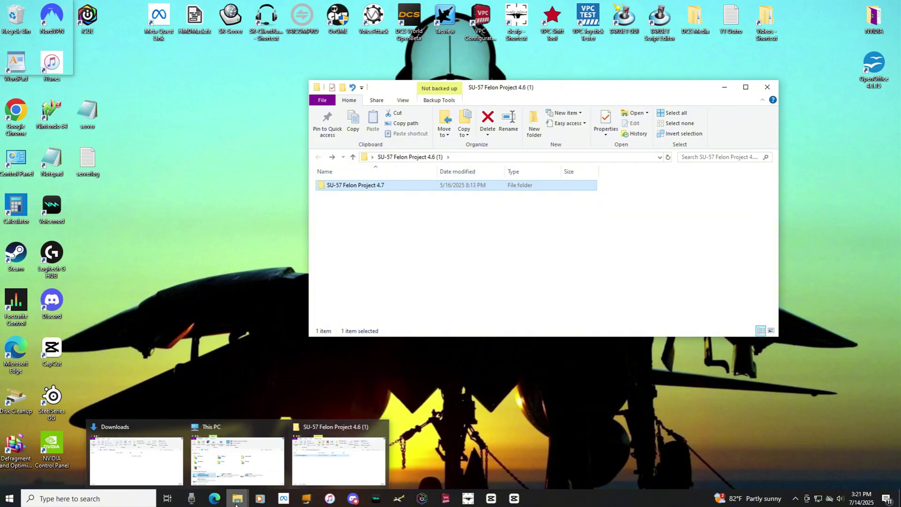
pyautogui.click(235, 449)
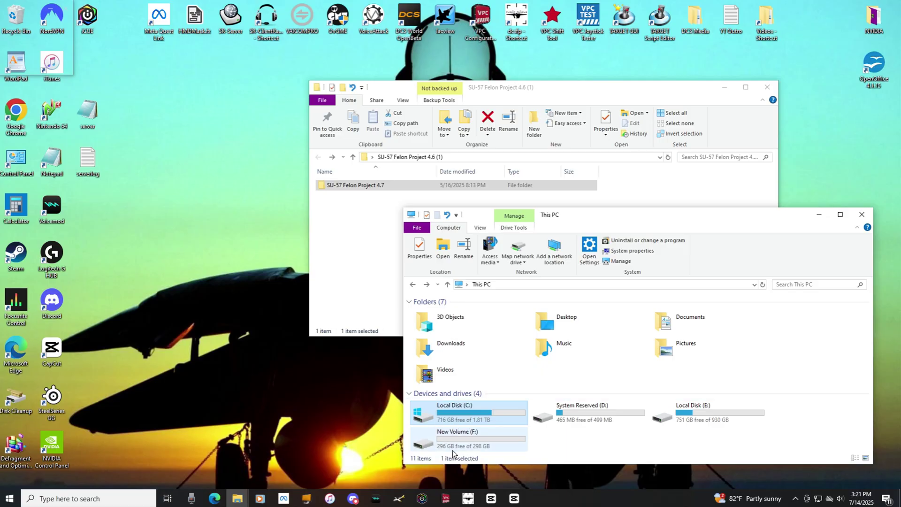
pyautogui.doubleClick(465, 417)
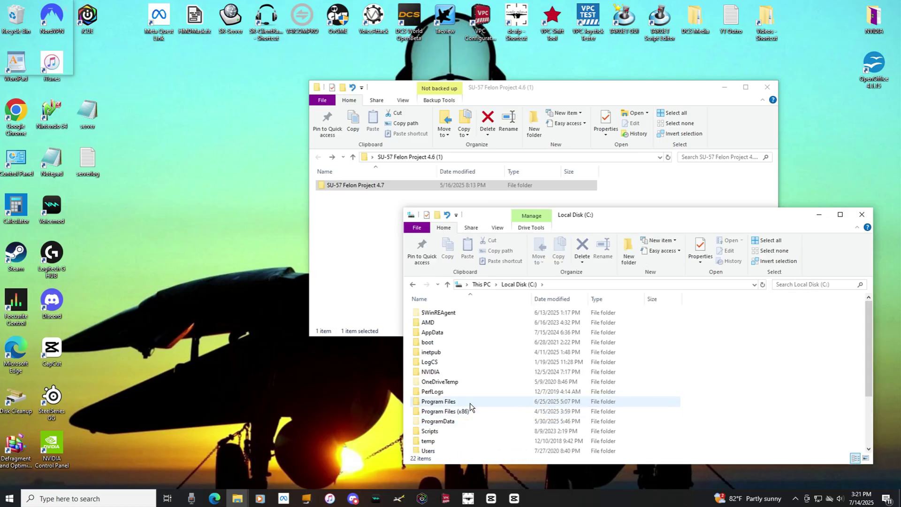
pyautogui.scroll(-3, 470, 403)
pyautogui.doubleClick(479, 382)
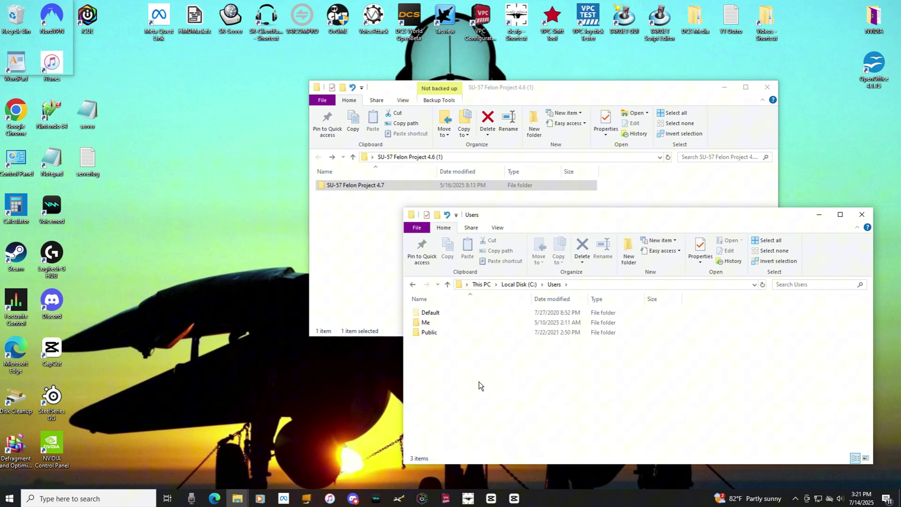
pyautogui.doubleClick(455, 321)
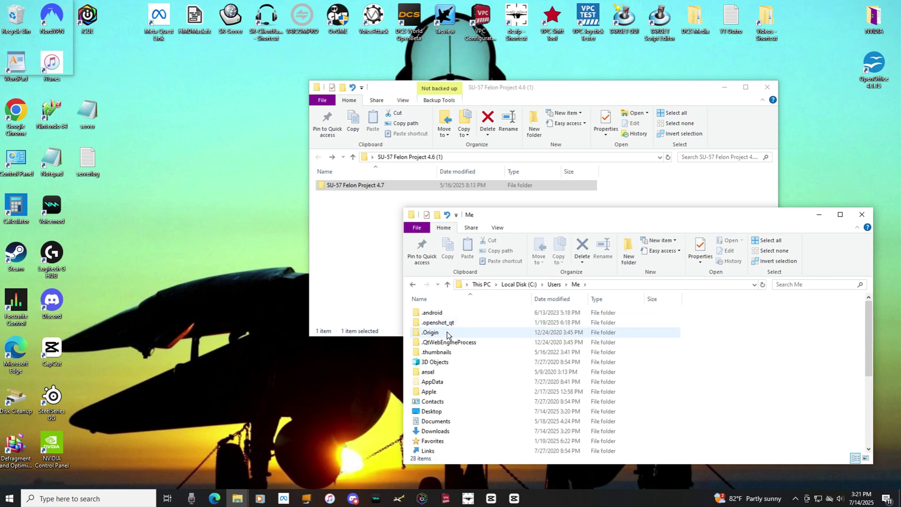
pyautogui.hotkey('alt', 'Left')
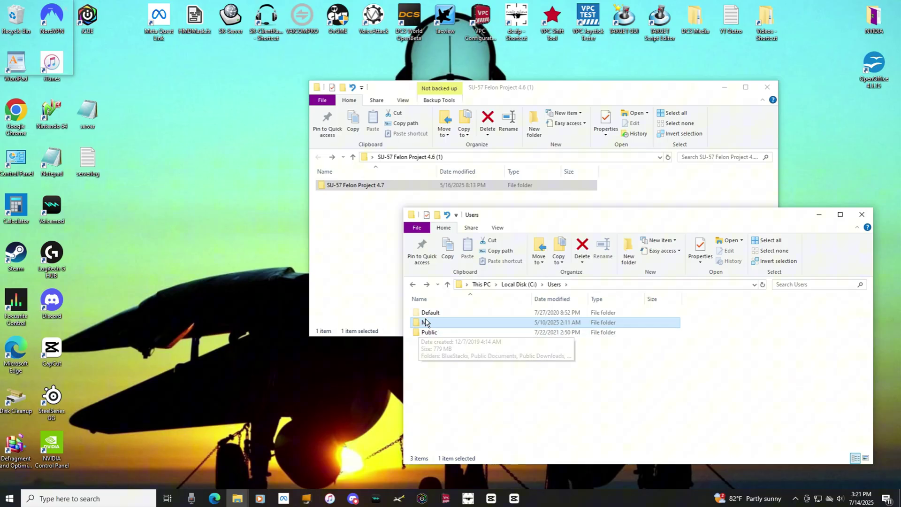
pyautogui.doubleClick(434, 322)
pyautogui.scroll(-5, 451, 366)
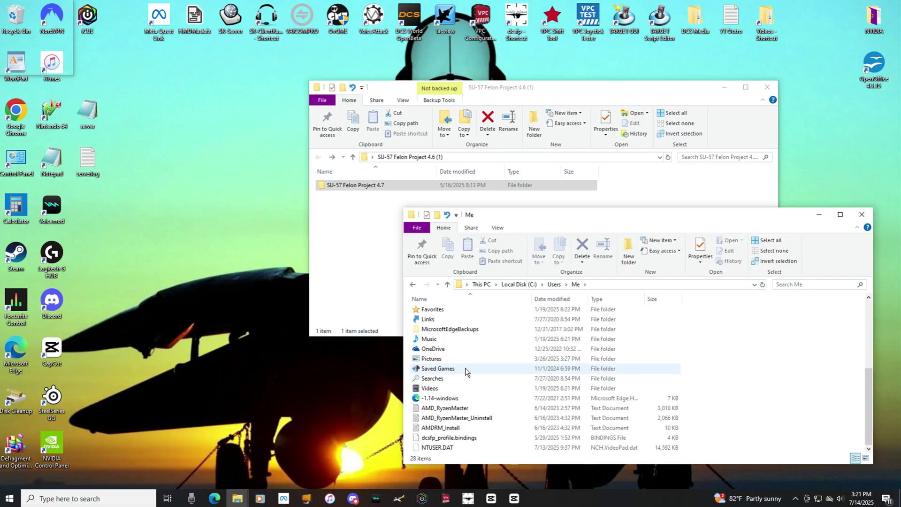
pyautogui.doubleClick(466, 368)
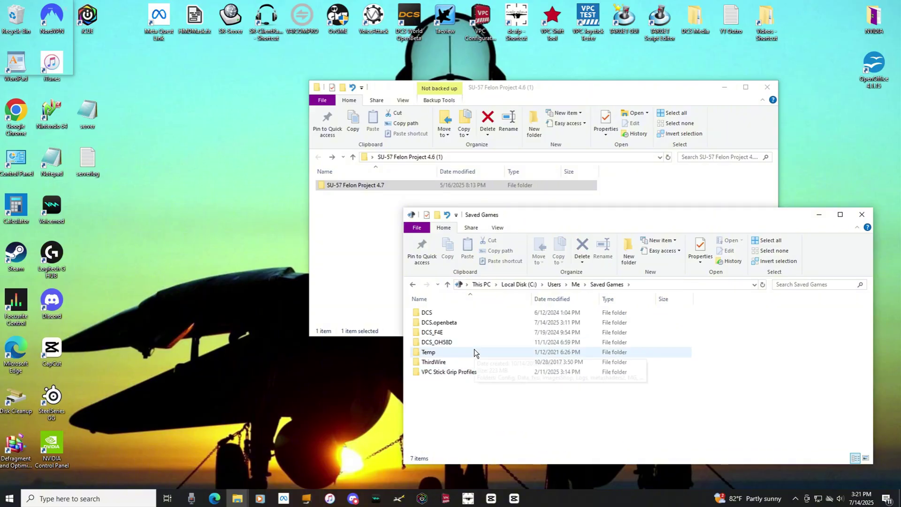
# Step: Open the Mods folder inside DCS.openbeta
pyautogui.doubleClick(468, 322)
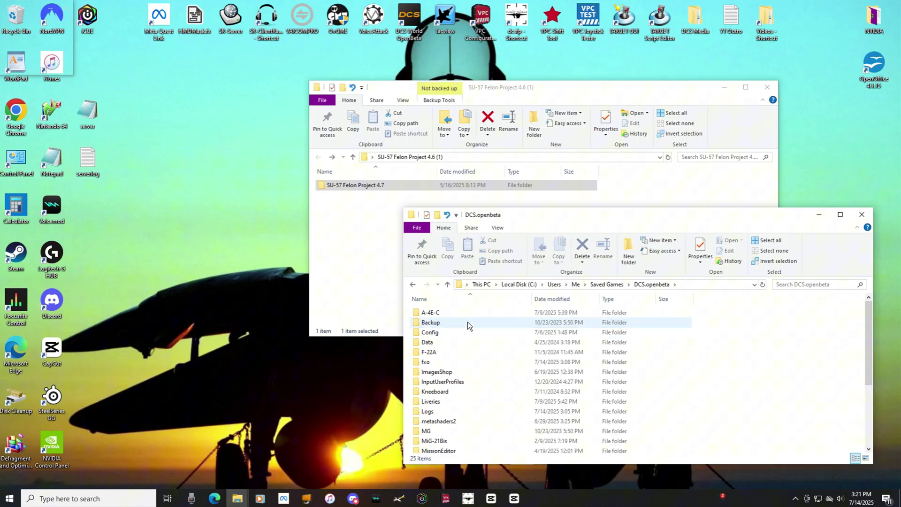
pyautogui.scroll(-4, 468, 322)
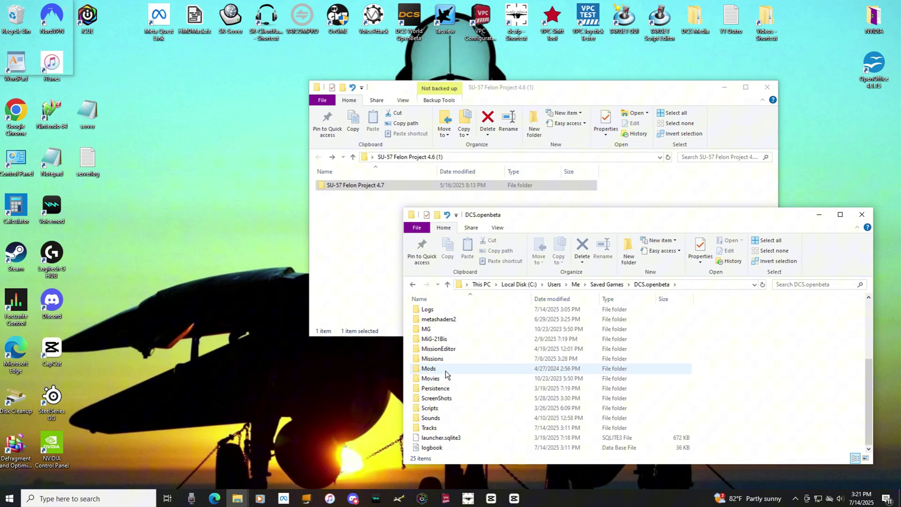
pyautogui.moveTo(446, 370)
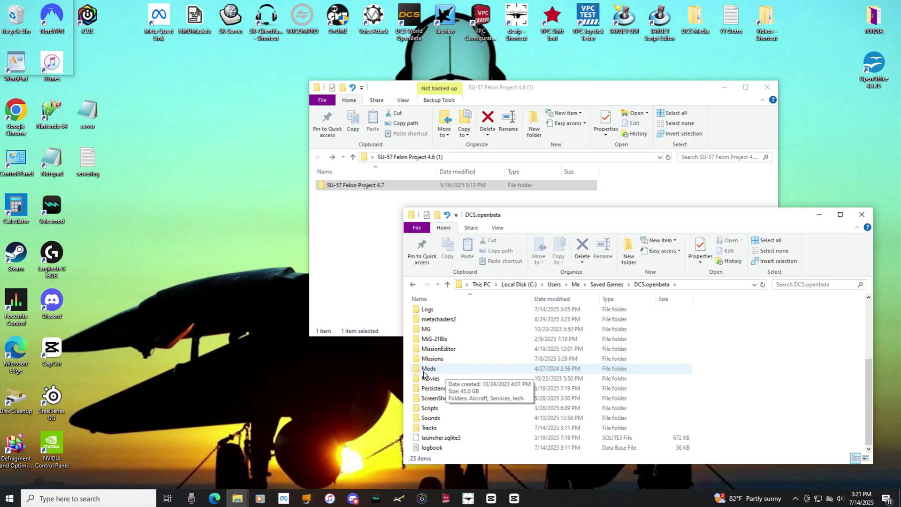
pyautogui.doubleClick(443, 368)
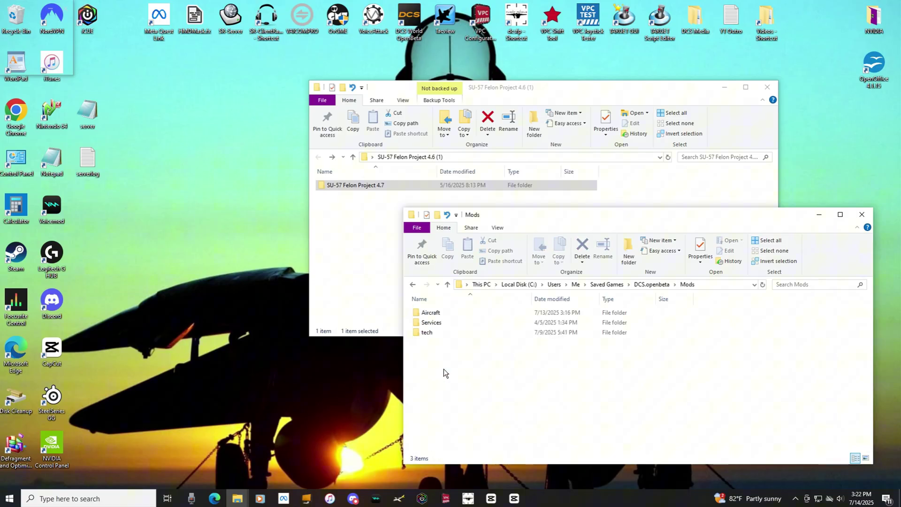
# Step: Open the Aircraft folder inside Mods and look through its mod folders
pyautogui.click(456, 313)
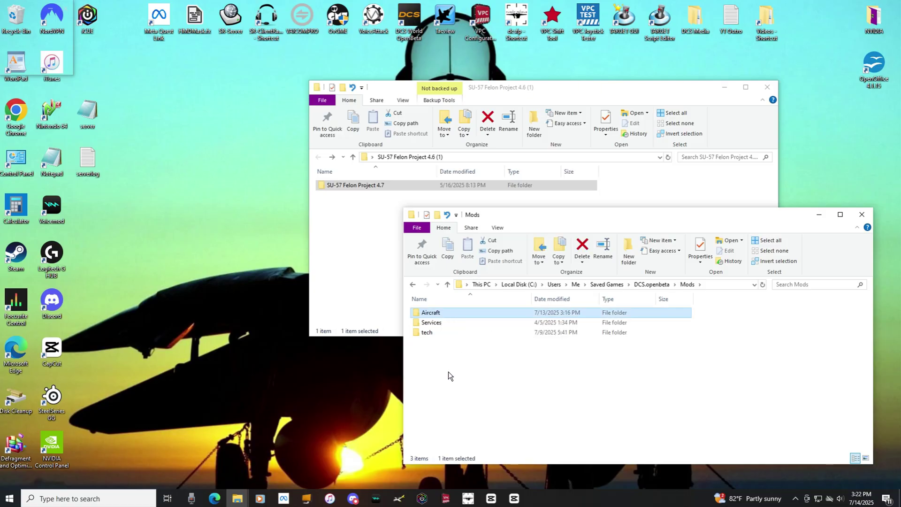
pyautogui.doubleClick(454, 312)
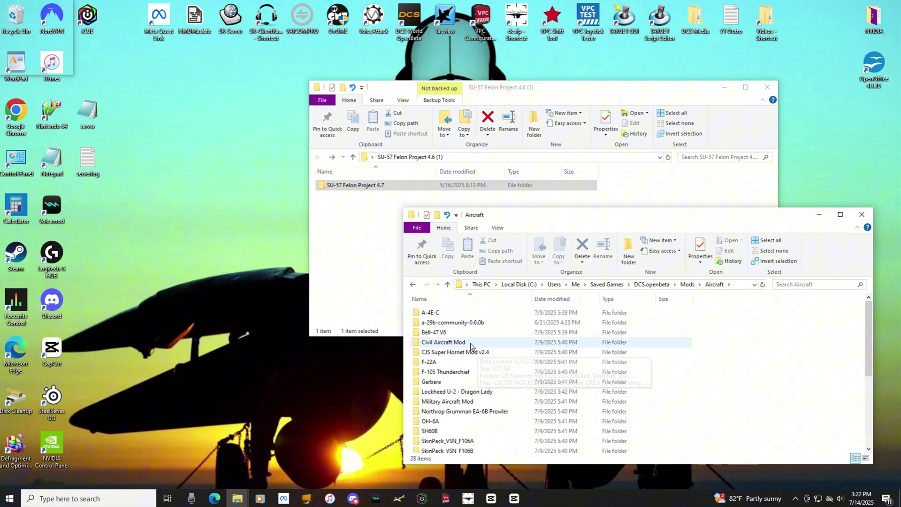
pyautogui.scroll(-5, 470, 343)
pyautogui.scroll(5, 470, 343)
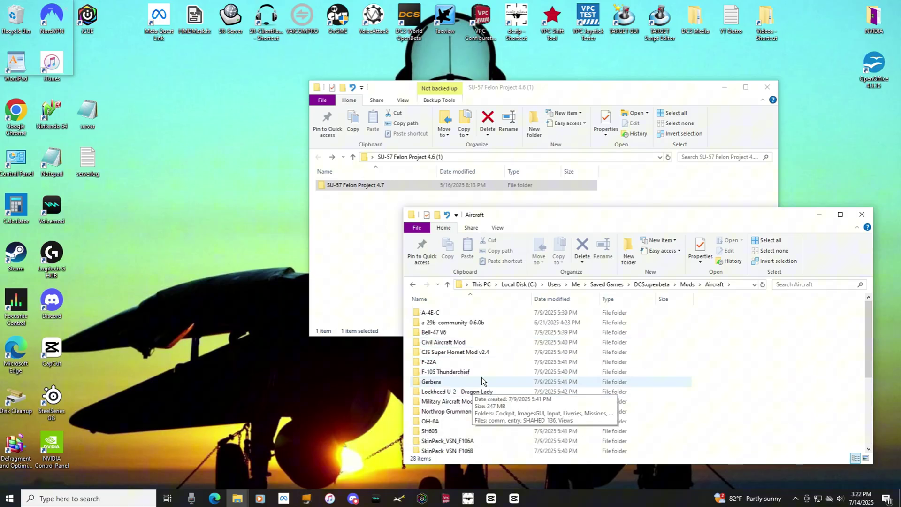
# Step: Close the SU-57 Felon Project 4.6 (1) window, move its folder to a clear area of the desktop and reopen it
pyautogui.click(341, 200)
pyautogui.click(341, 200)
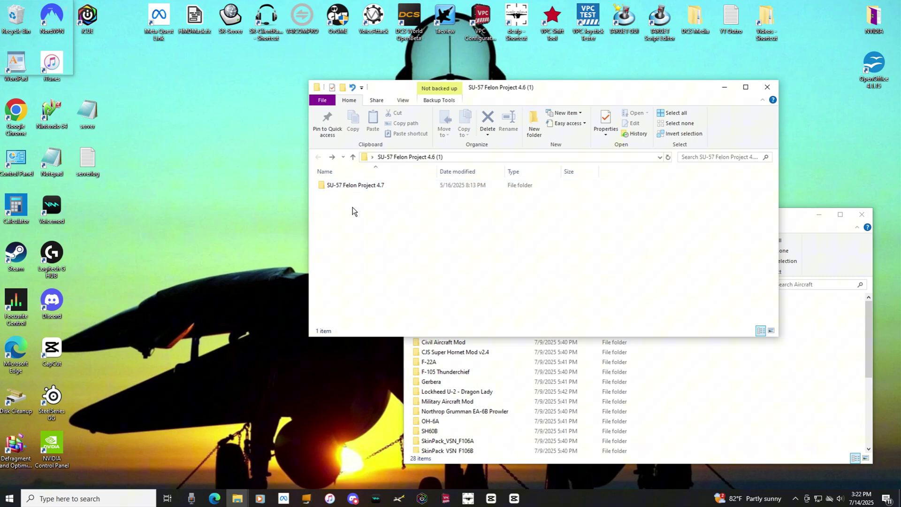
pyautogui.click(765, 89)
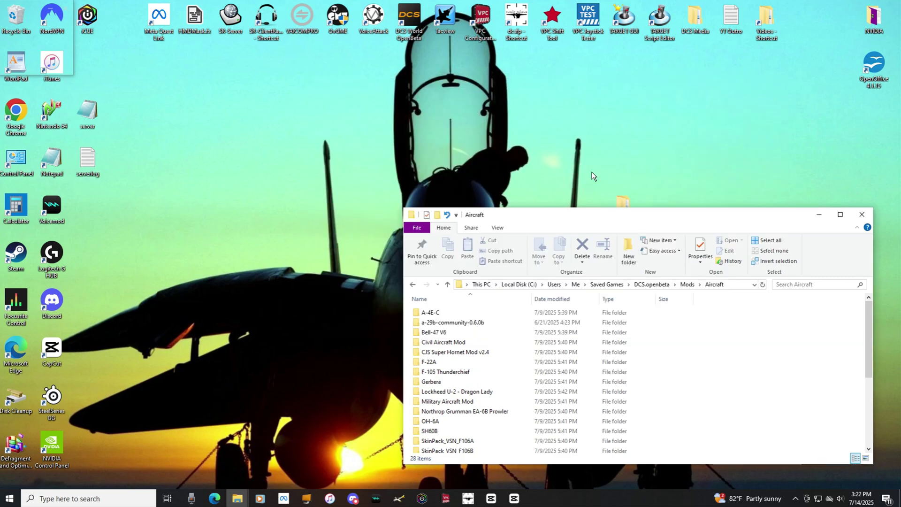
pyautogui.moveTo(623, 198); pyautogui.dragTo(272, 150)
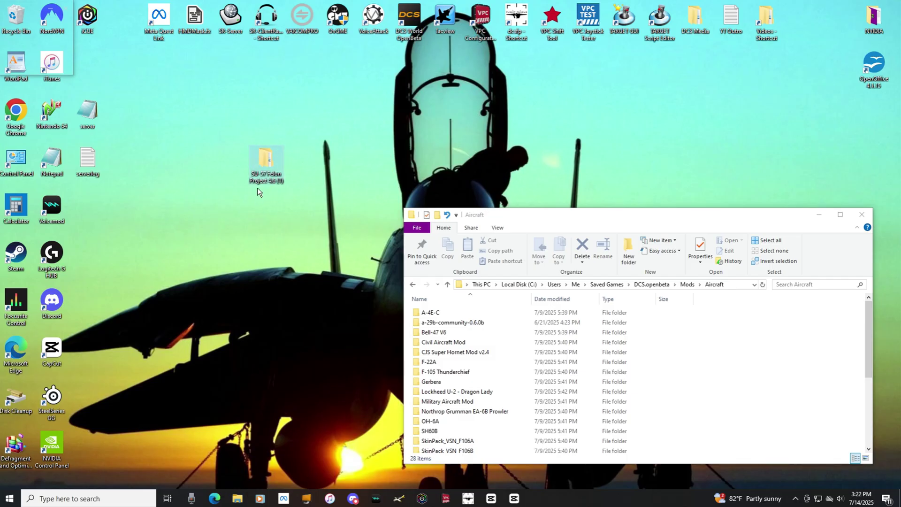
pyautogui.doubleClick(260, 165)
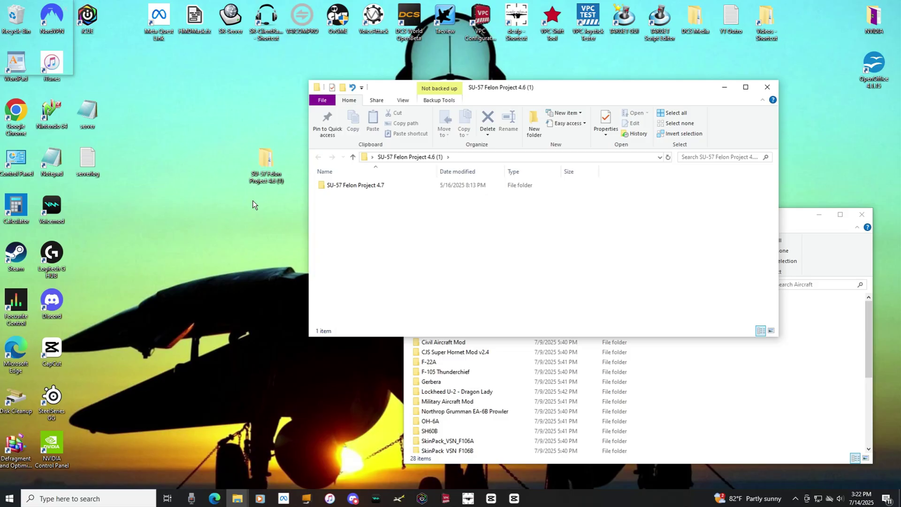
# Step: Check the contents of the SU-57 Felon Project 4.7 subfolder and return to the parent folder
pyautogui.click(360, 187)
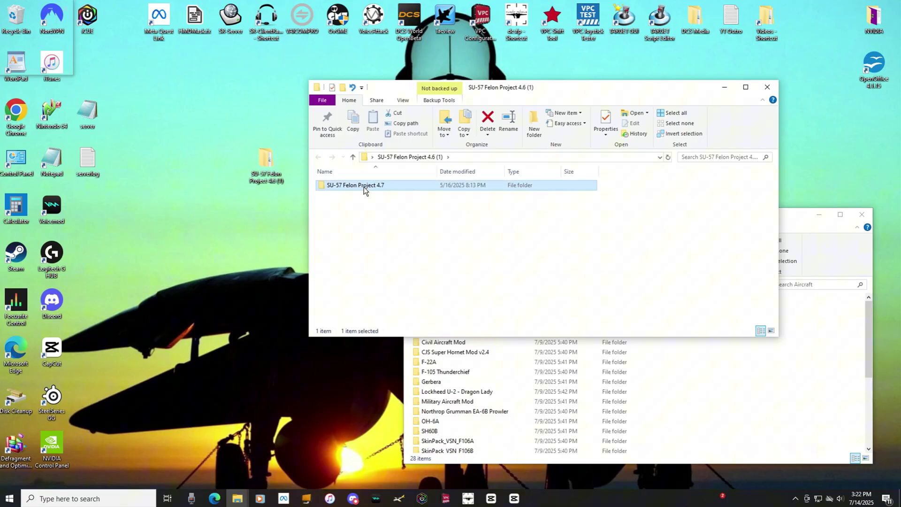
pyautogui.doubleClick(364, 186)
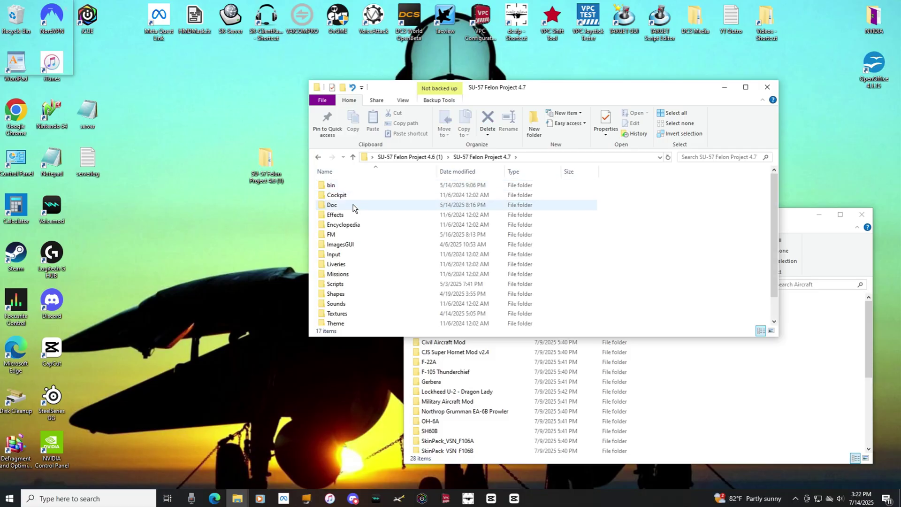
pyautogui.hotkey('alt', 'Left')
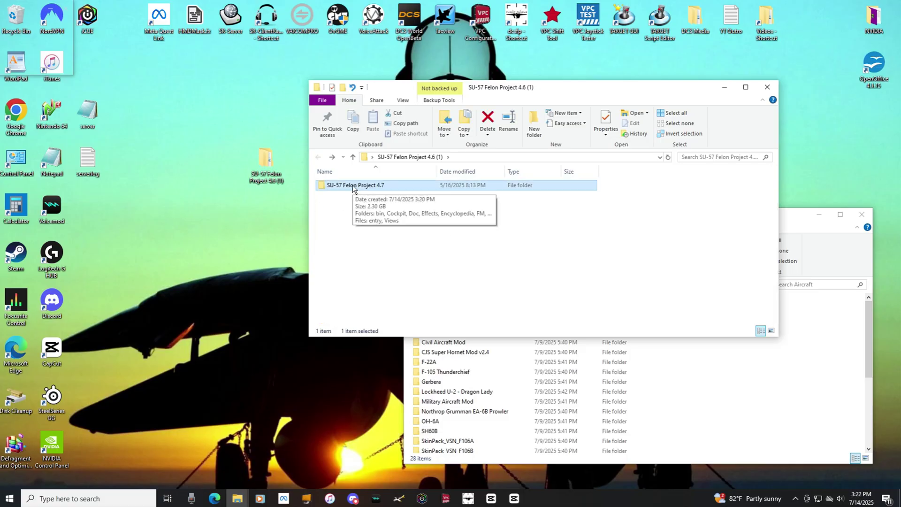
# Step: Minimize both the Aircraft and SU-57 Felon Project 4.6 (1) windows and launch DCS World OpenBeta from the desktop
pyautogui.click(723, 351)
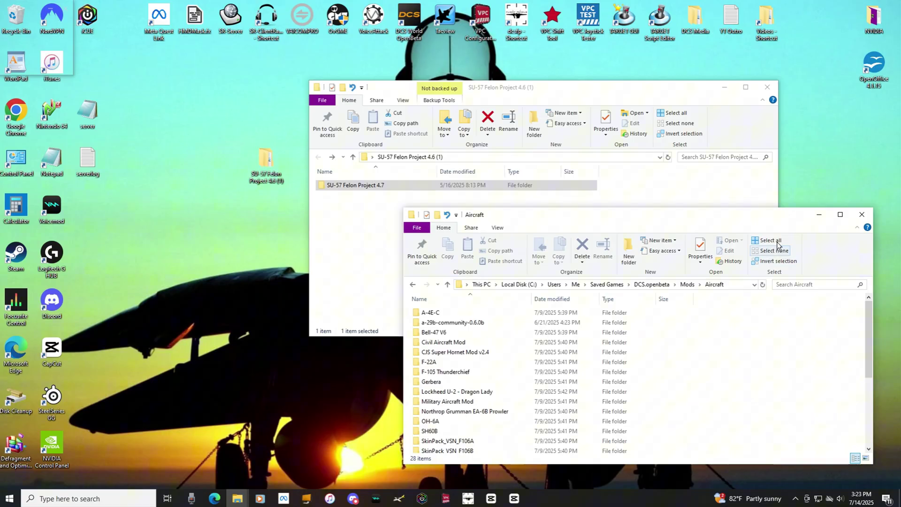
pyautogui.click(817, 215)
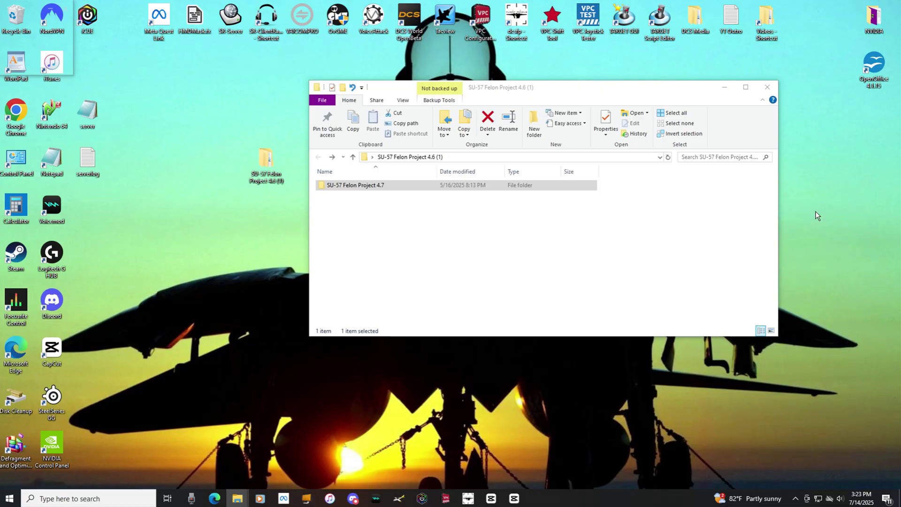
pyautogui.click(724, 88)
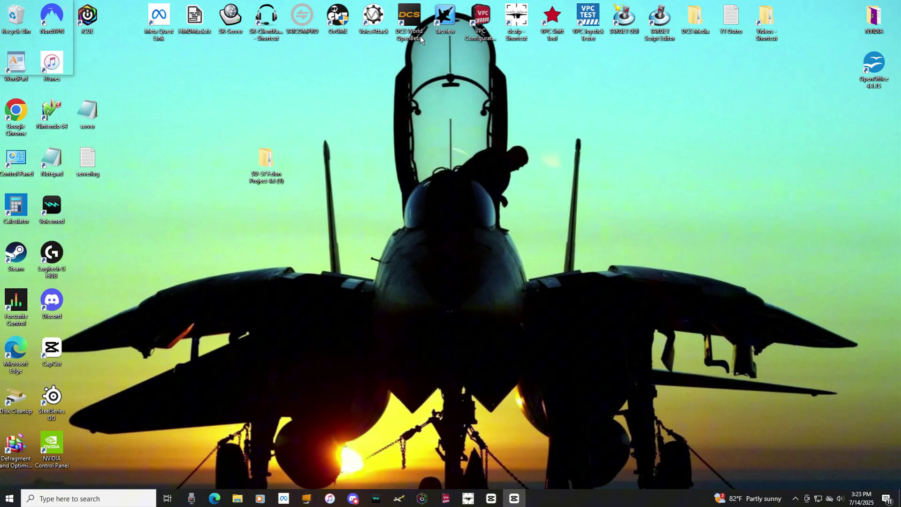
pyautogui.doubleClick(409, 21)
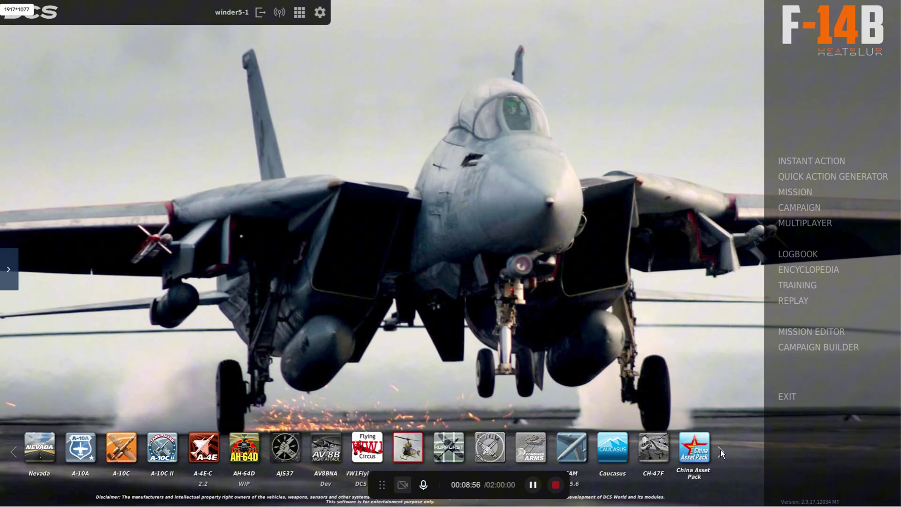
# Step: Find the Su-57 in the main menu's module list, view its description and close it
pyautogui.moveTo(720, 450)
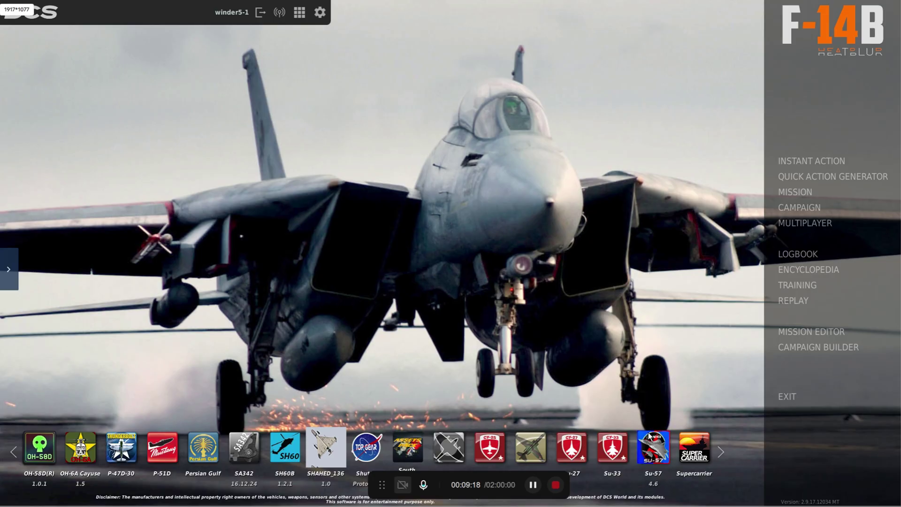
pyautogui.click(649, 454)
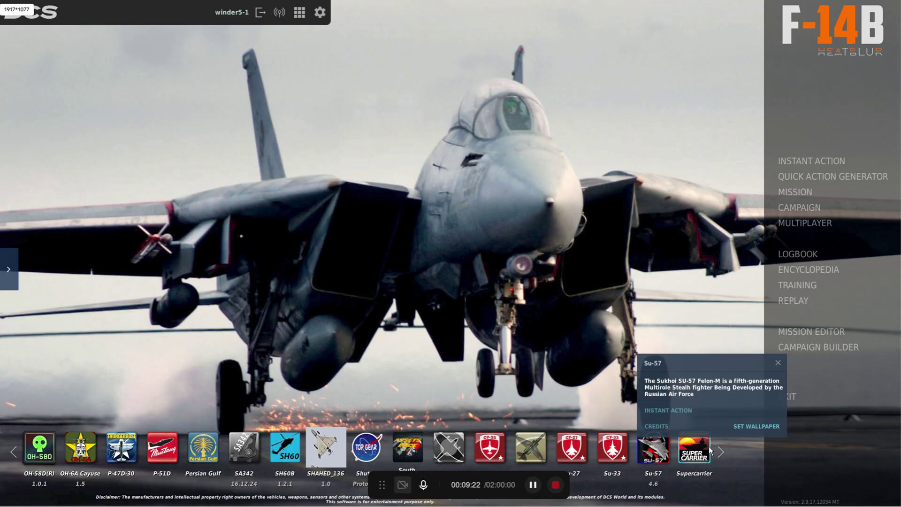
pyautogui.click(777, 362)
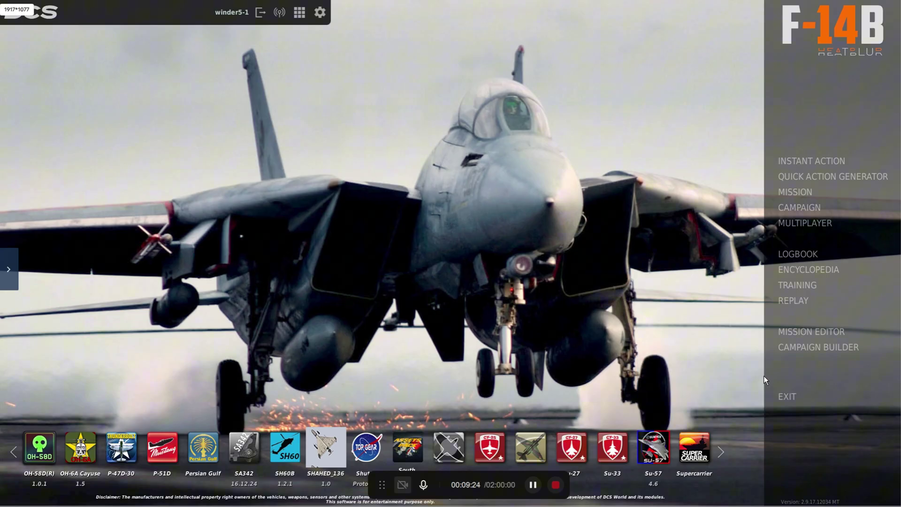
# Step: Open the FAM Flight All.miz mission in the Mission Editor
pyautogui.click(793, 331)
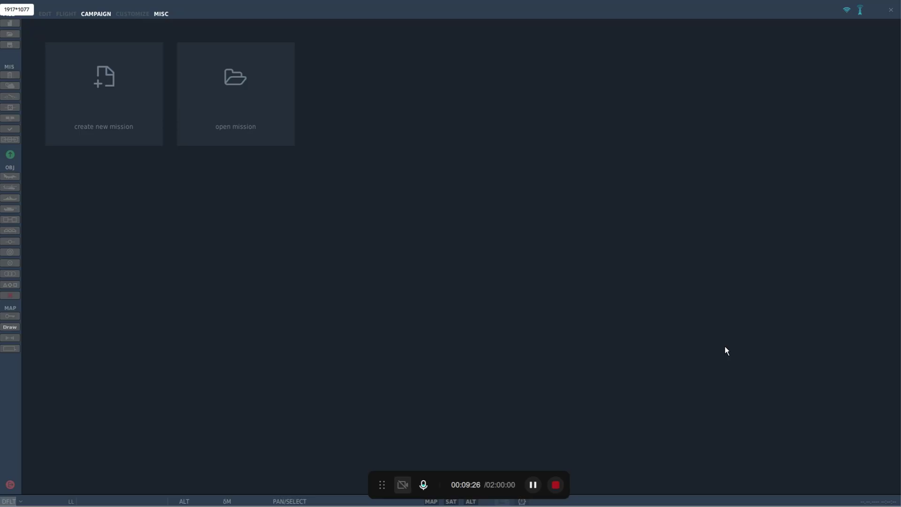
pyautogui.click(250, 100)
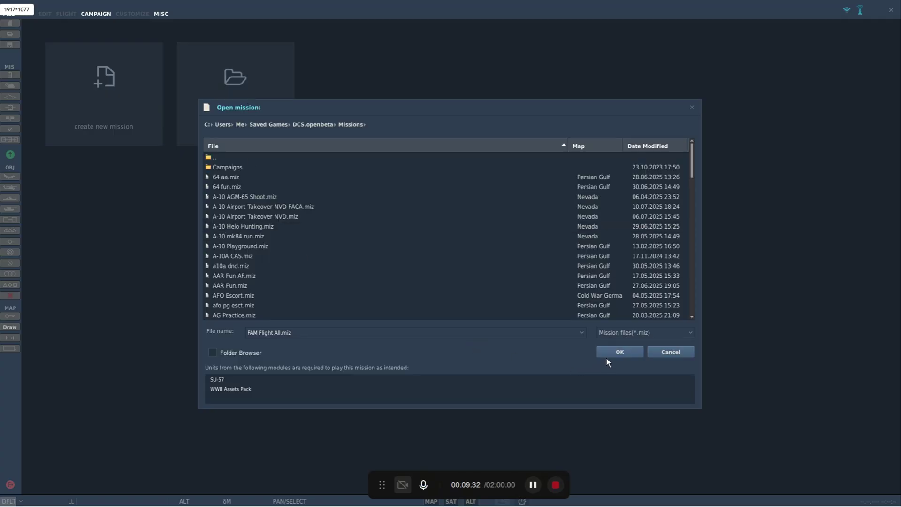
pyautogui.click(618, 355)
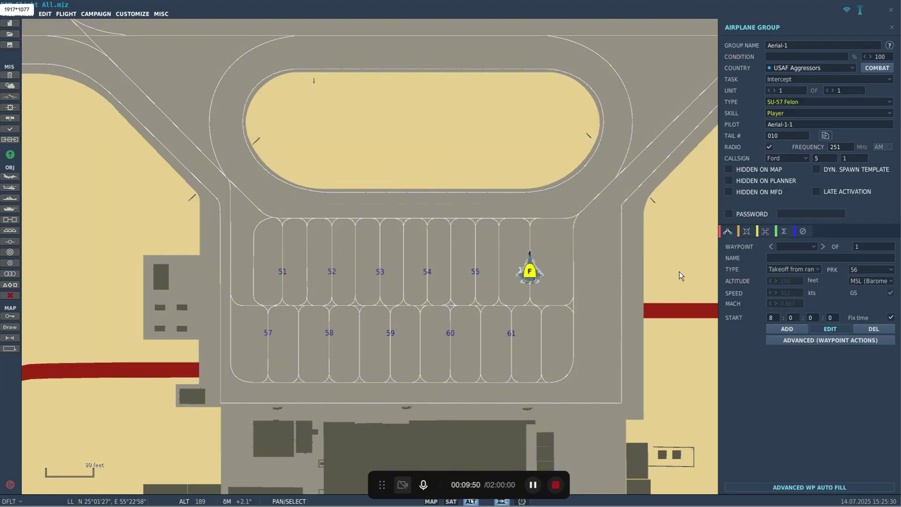
# Step: Browse the aircraft types for the Aerial-1 group and choose SU-57 Felon
pyautogui.click(779, 103)
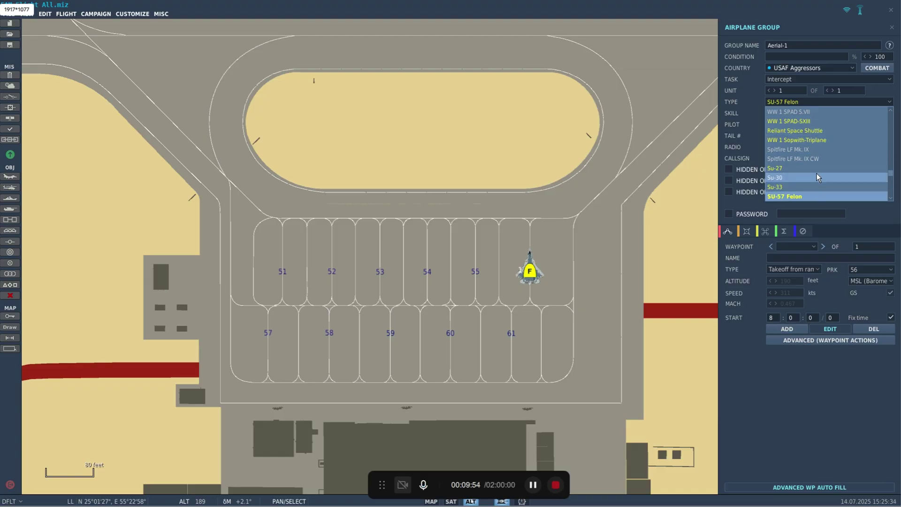
pyautogui.scroll(3, 821, 137)
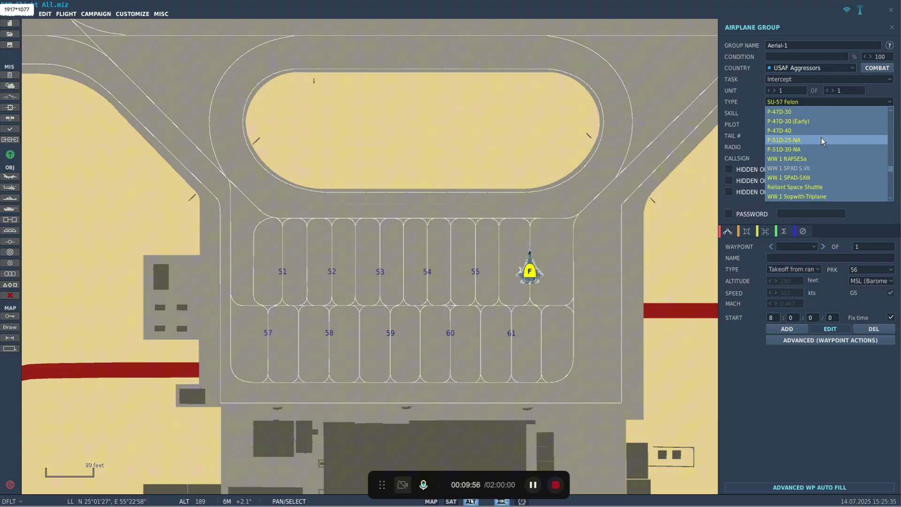
pyautogui.scroll(-6, 821, 137)
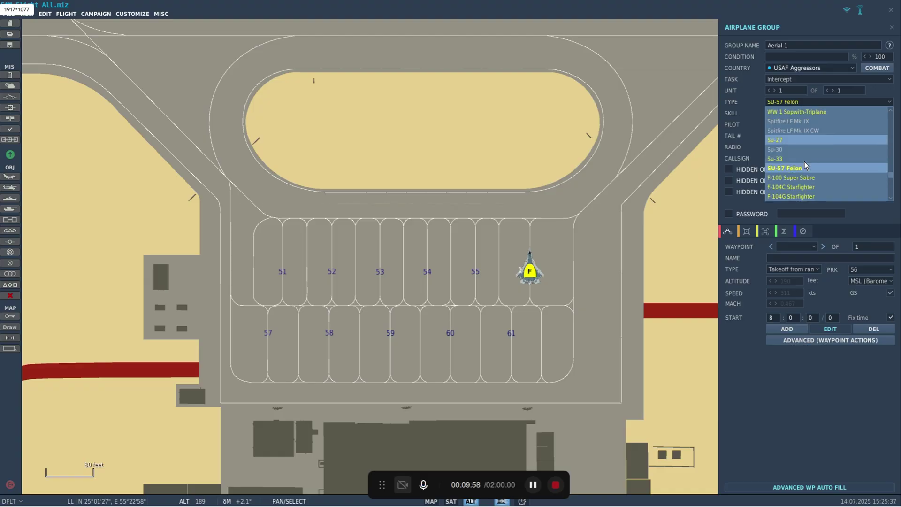
pyautogui.click(778, 167)
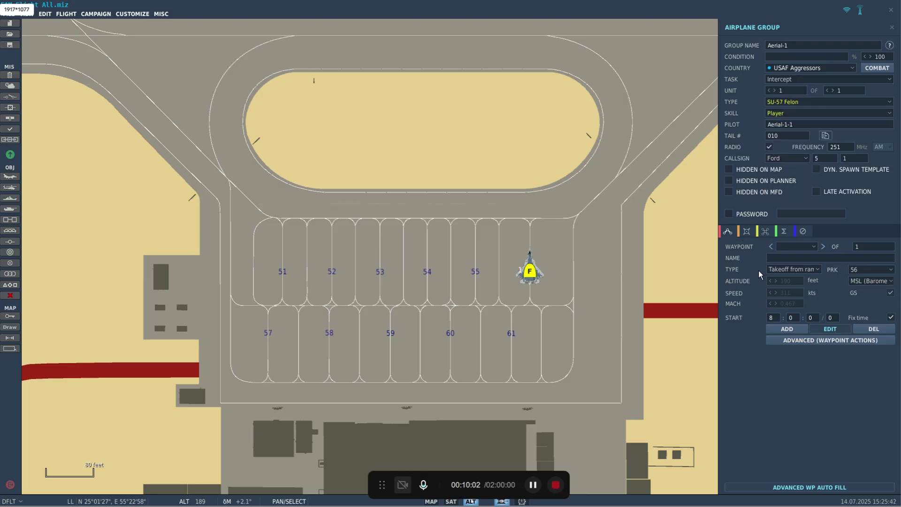
# Step: Examine the weapon options for stations 11, 12 and 13 of the SU-57 Felon's mission payload and return to its waypoint settings
pyautogui.click(747, 233)
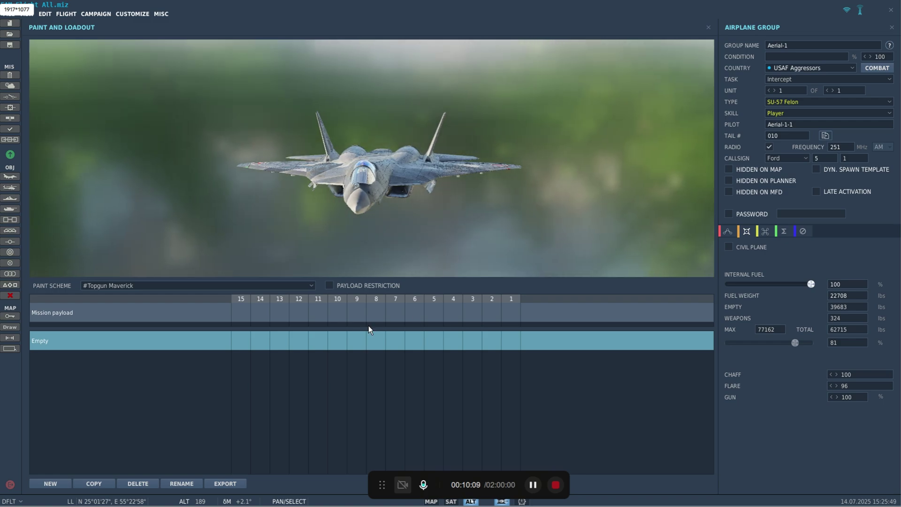
pyautogui.rightClick(314, 316)
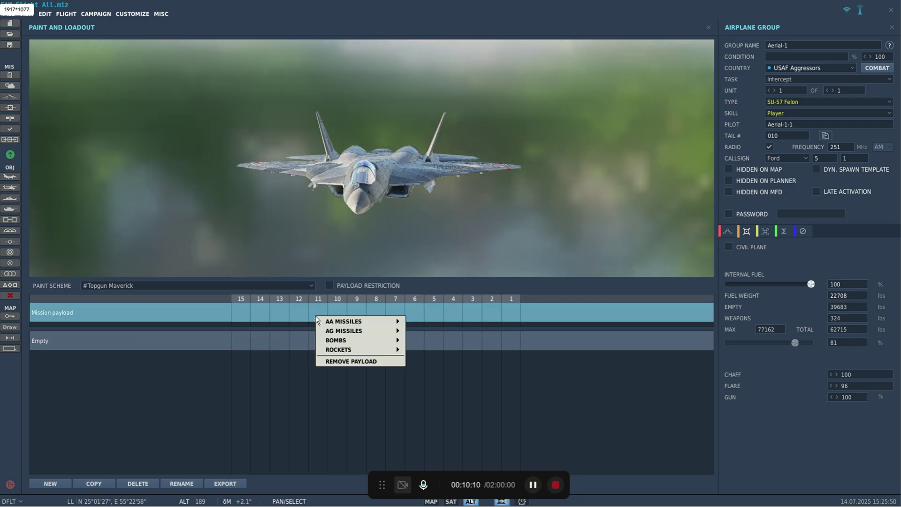
pyautogui.moveTo(337, 324)
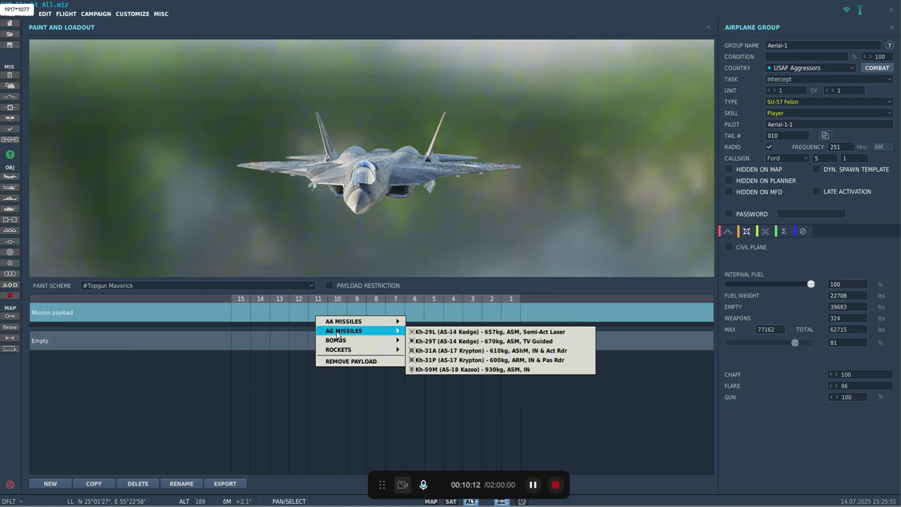
pyautogui.moveTo(337, 343)
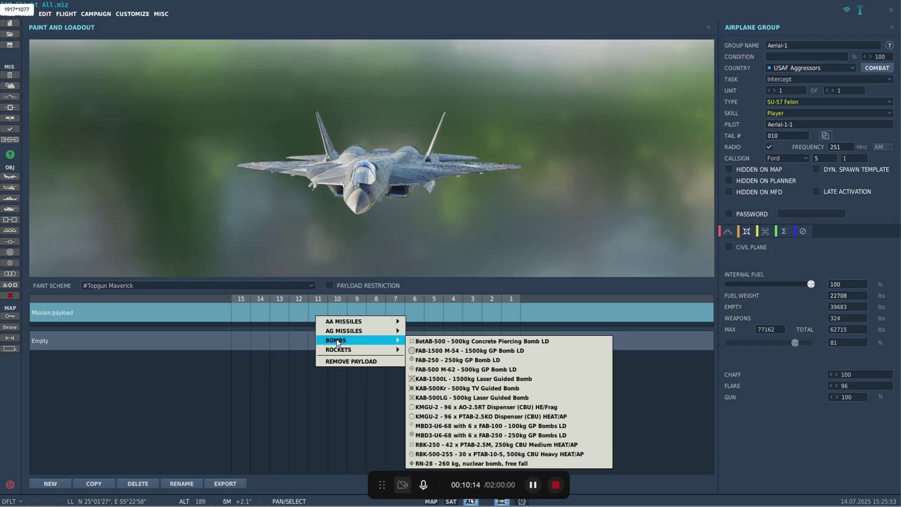
pyautogui.rightClick(298, 310)
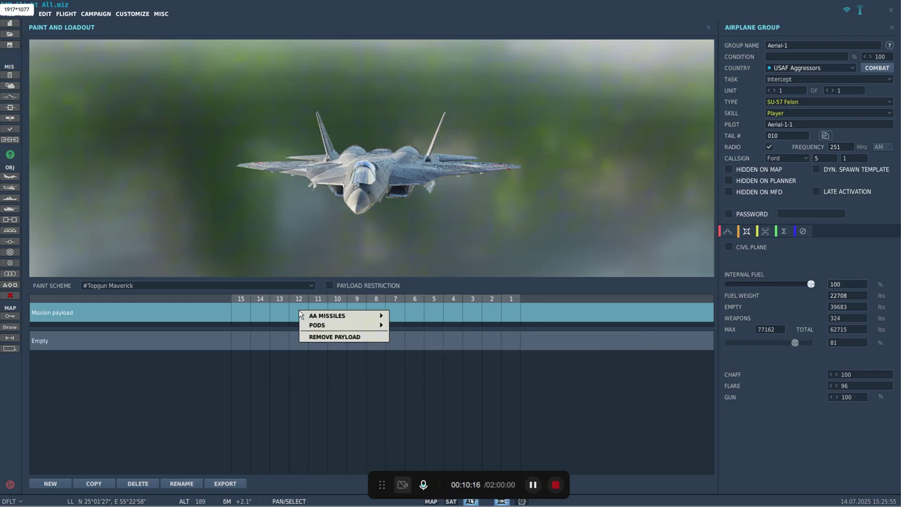
pyautogui.rightClick(280, 309)
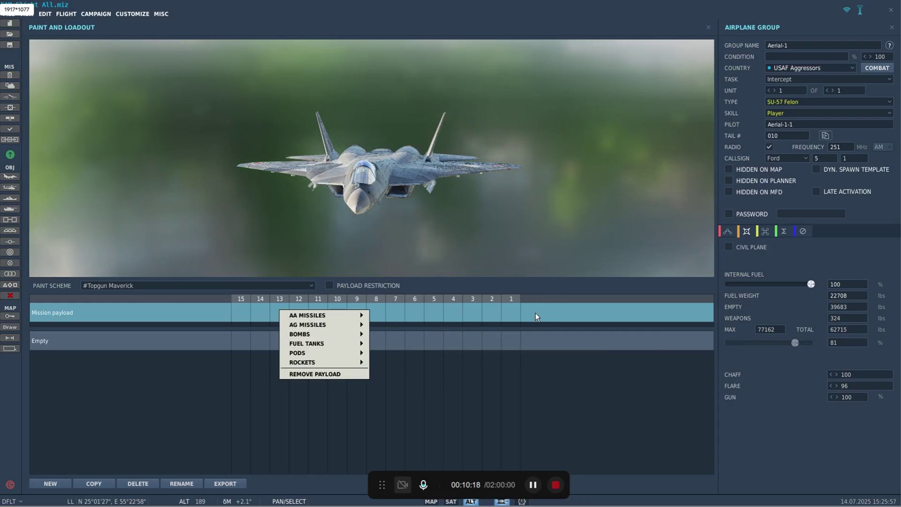
pyautogui.click(726, 233)
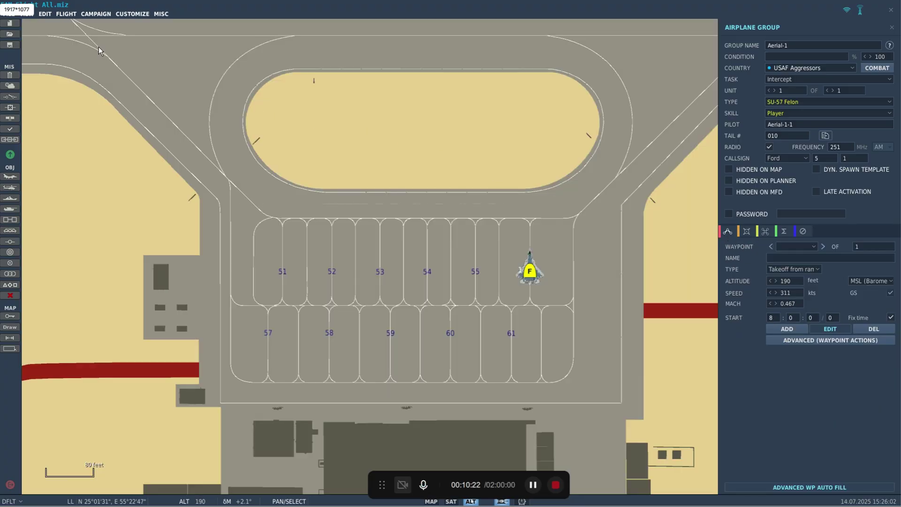
# Step: Fly the mission, saving its unsaved changes, and start it from the briefing
pyautogui.click(68, 14)
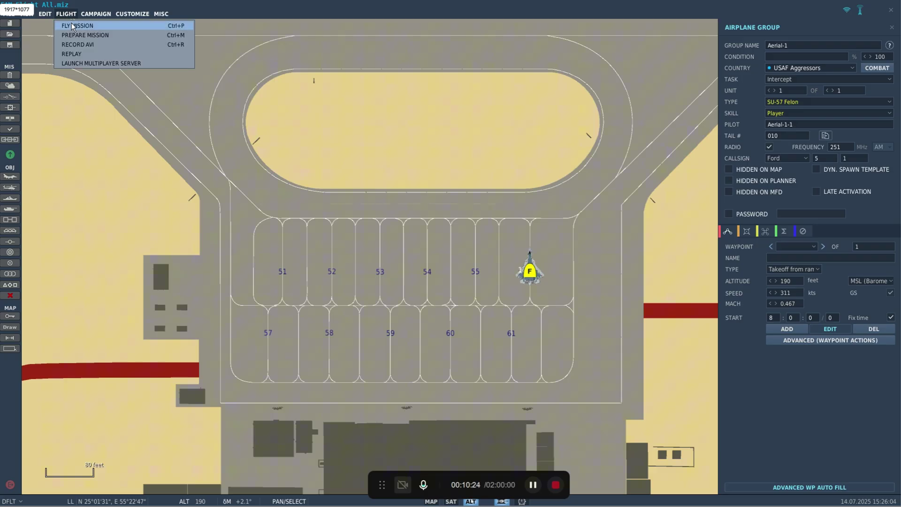
pyautogui.click(71, 22)
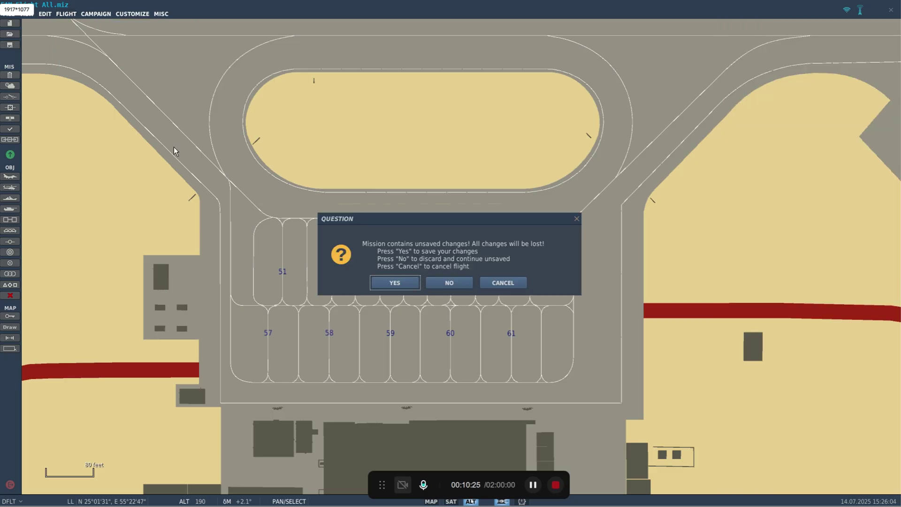
pyautogui.click(395, 282)
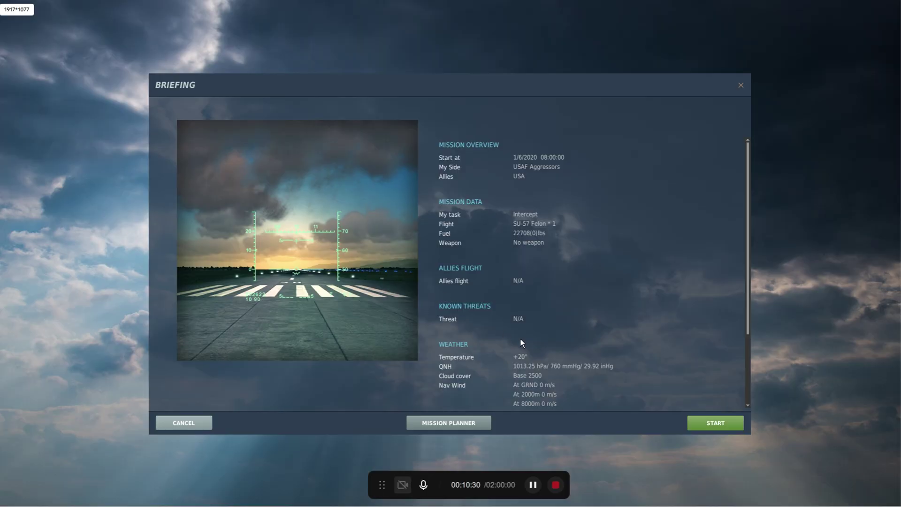
pyautogui.click(703, 418)
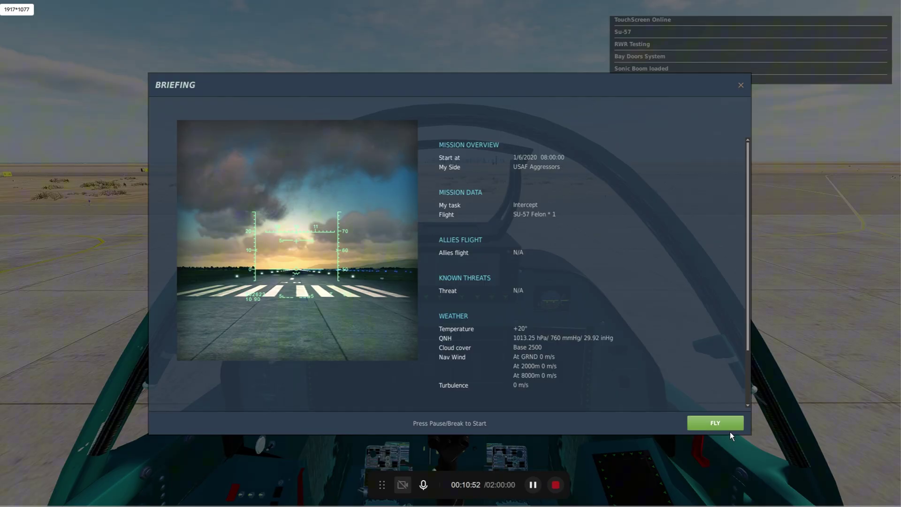
# Step: Start flying from the briefing and operate the Radar Suite On/Off switch and another switch in the same row of the cockpit's right console
pyautogui.click(715, 423)
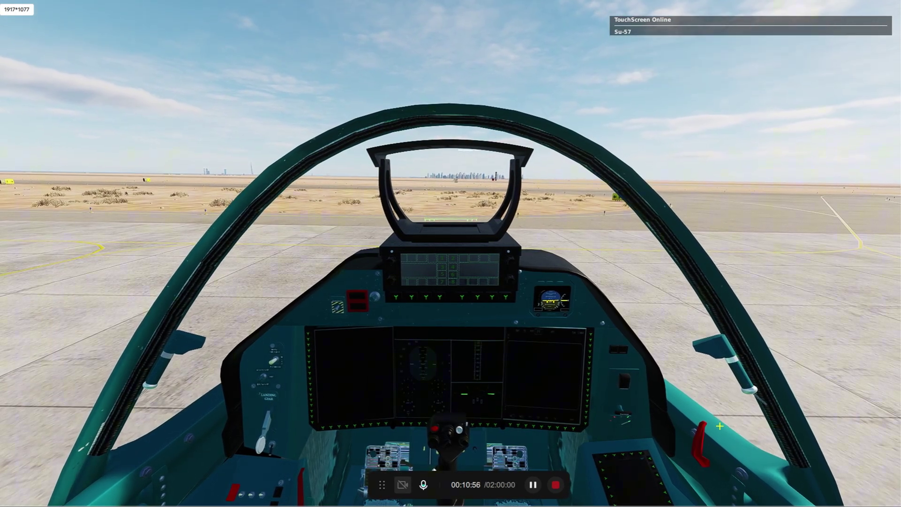
pyautogui.press('Down')
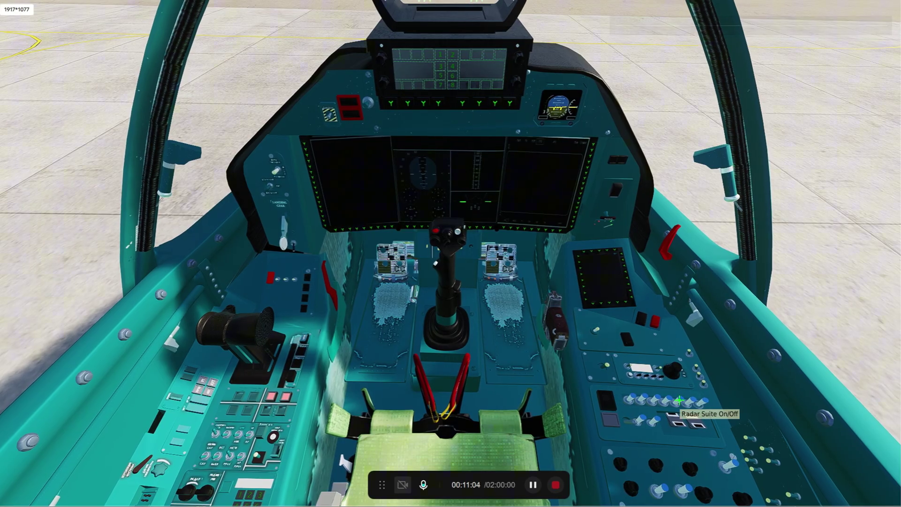
pyautogui.click(679, 401)
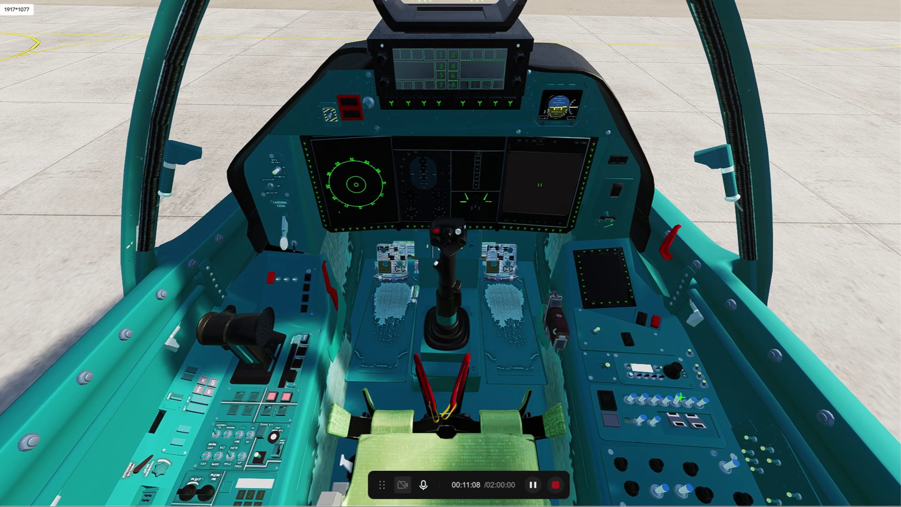
pyautogui.click(657, 400)
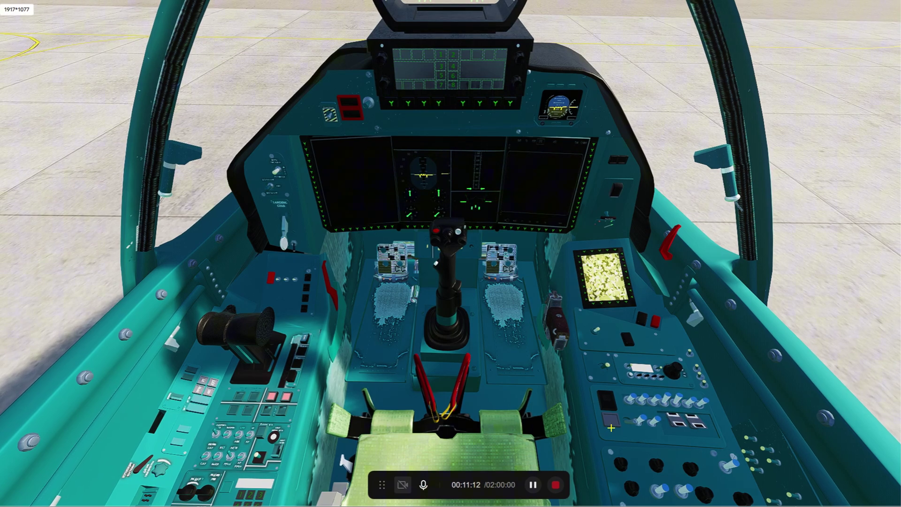
# Step: Switch to the external aircraft view and examine the parked SU-57 Felon from the rear, the side and the nose
pyautogui.press('F1')
pyautogui.press('F2')
pyautogui.press('KP_4')
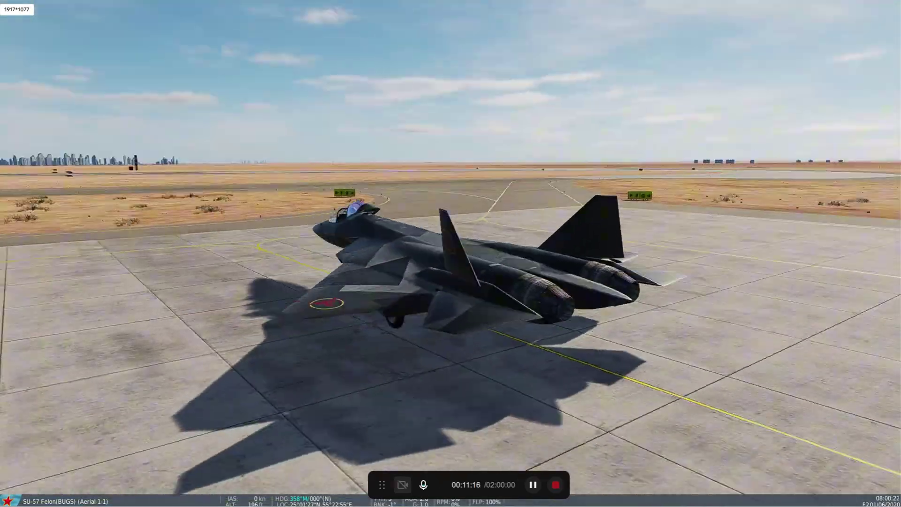
pyautogui.press('KP_4')
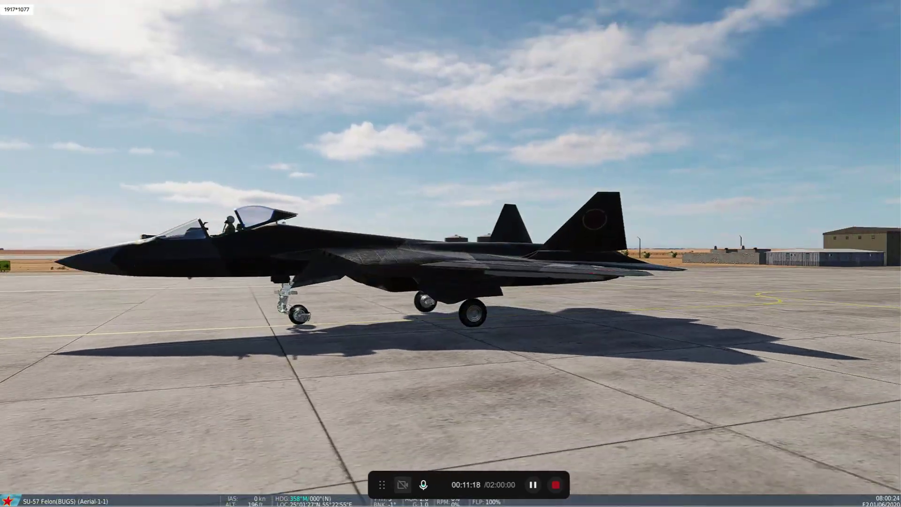
pyautogui.press('KP_4')
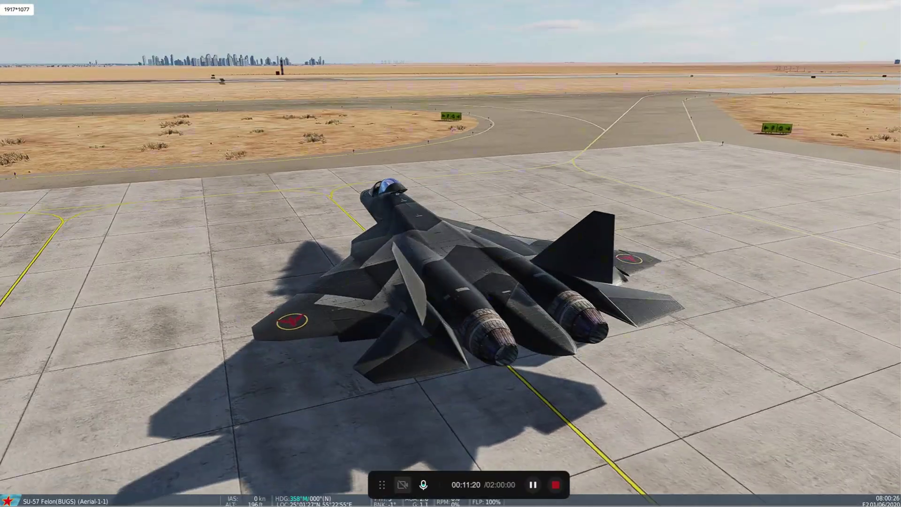
pyautogui.press('KP_5')
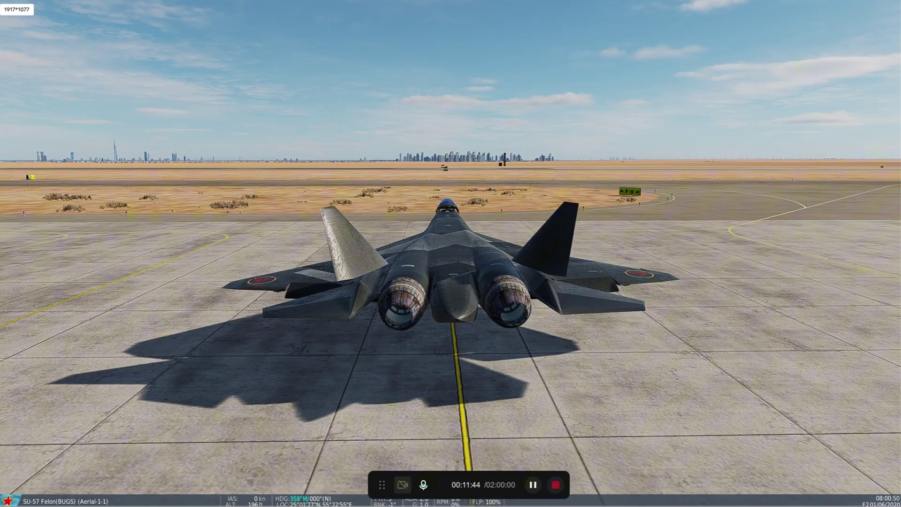
pyautogui.press('KP_4')
pyautogui.scroll(5, 451, 253)
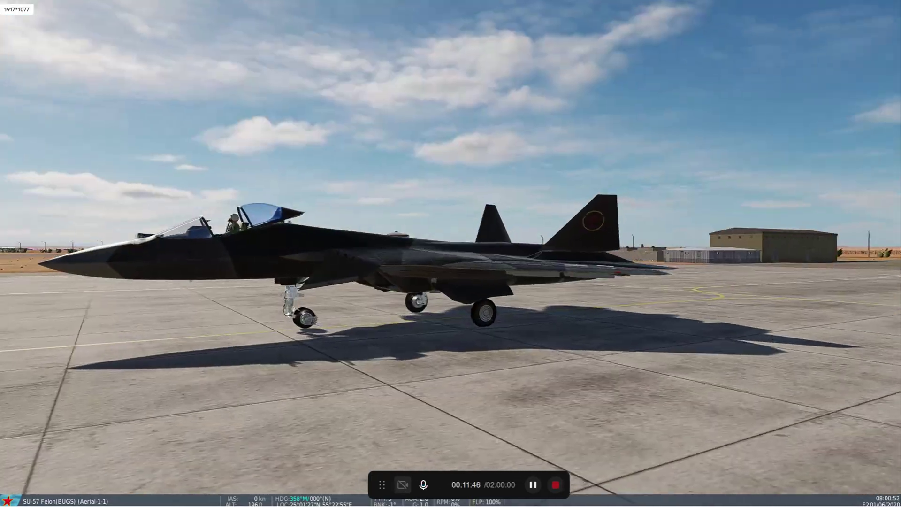
pyautogui.press('KP_4')
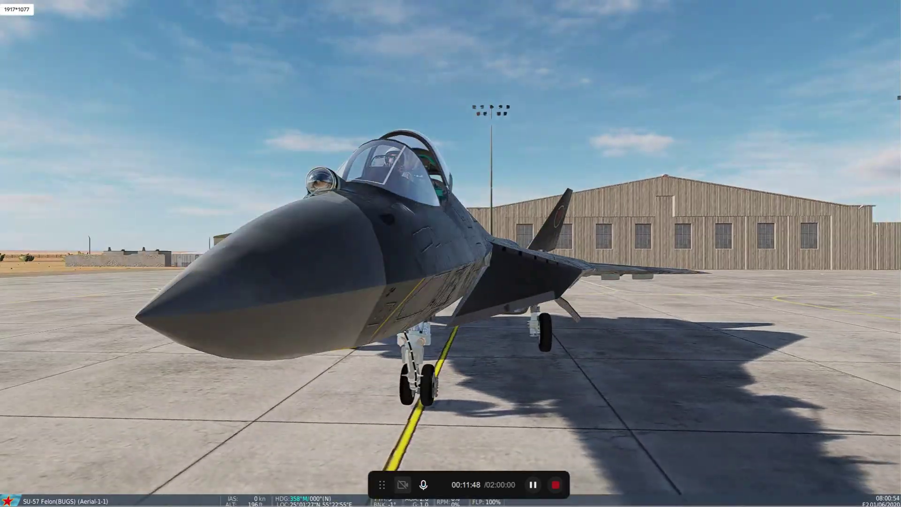
pyautogui.press('KP_4')
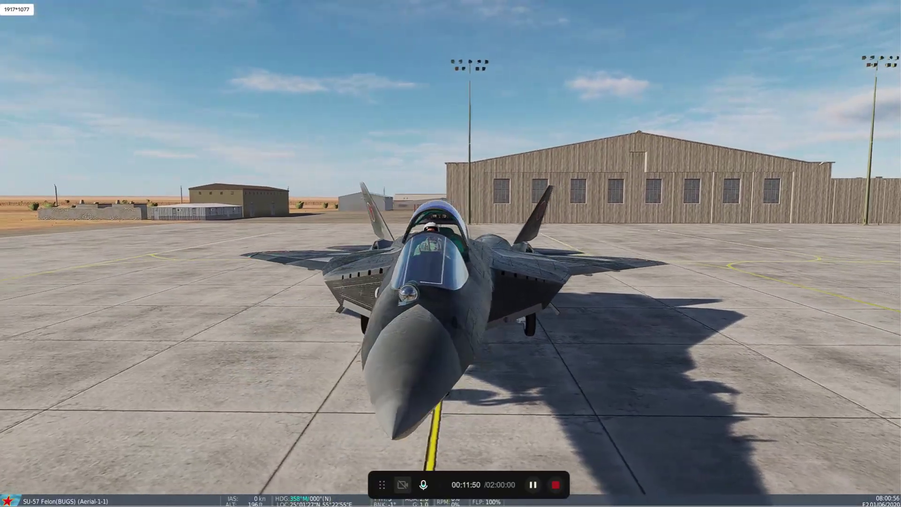
pyautogui.press('KP_4')
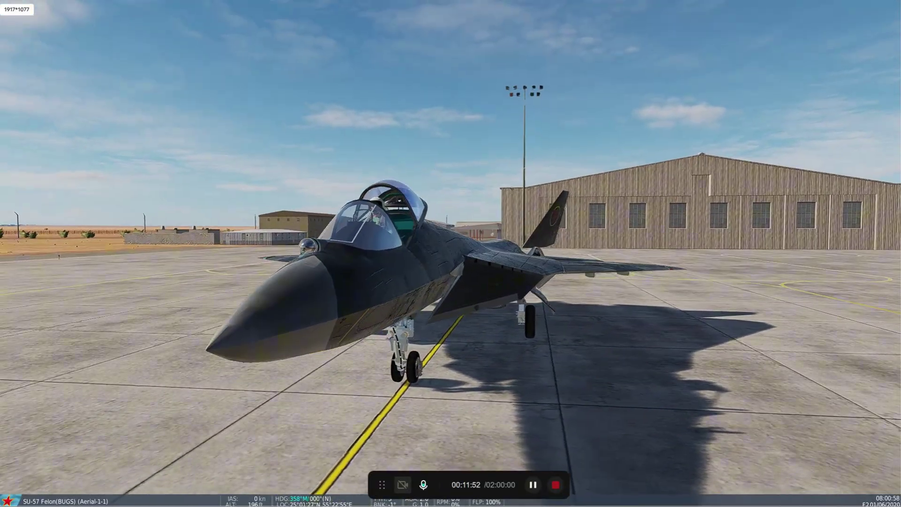